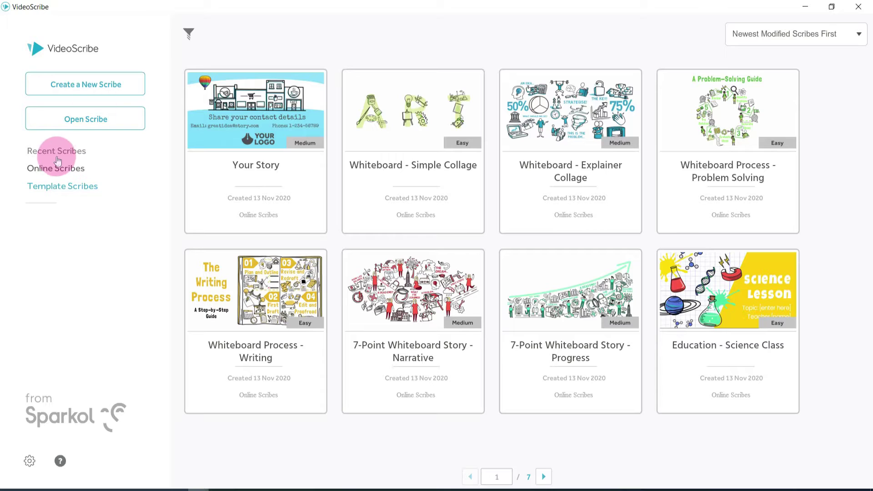
Create a new blank scribe and browse the music library without choosing a track
click(109, 93)
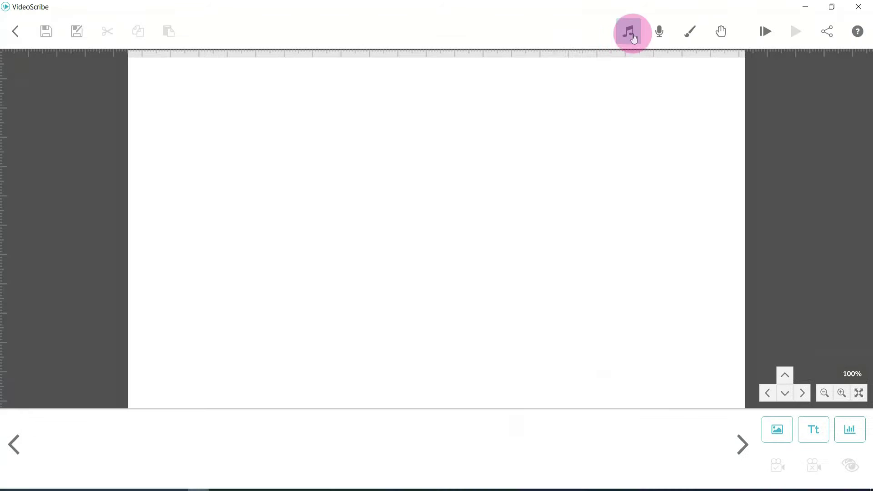
click(279, 76)
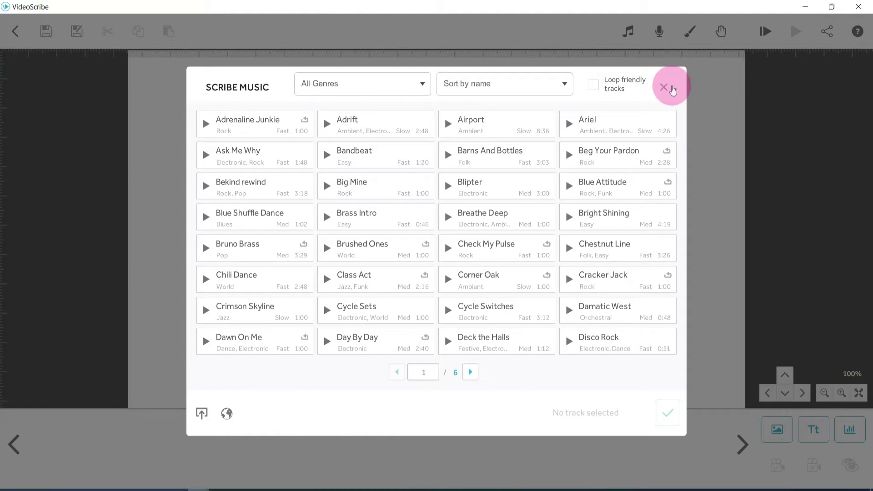
click(668, 87)
Check the voiceover microphone list and keep Microphone Array (Realtek Audio) as input
click(659, 31)
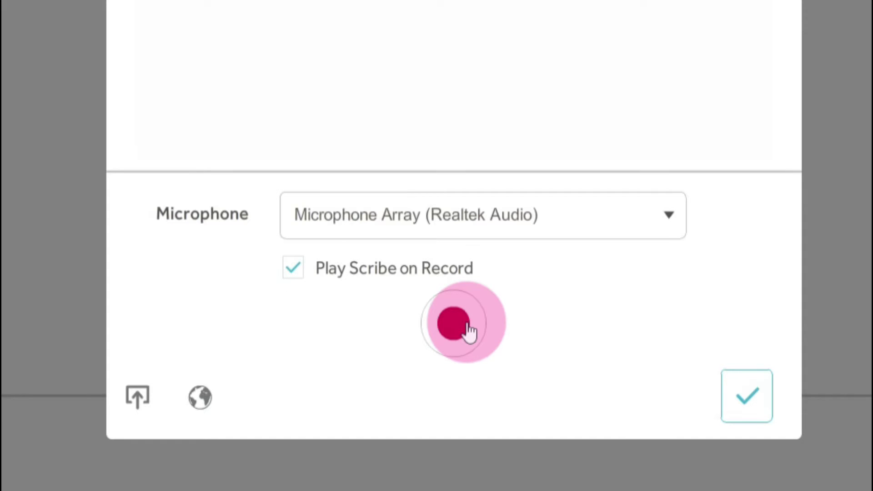
click(643, 217)
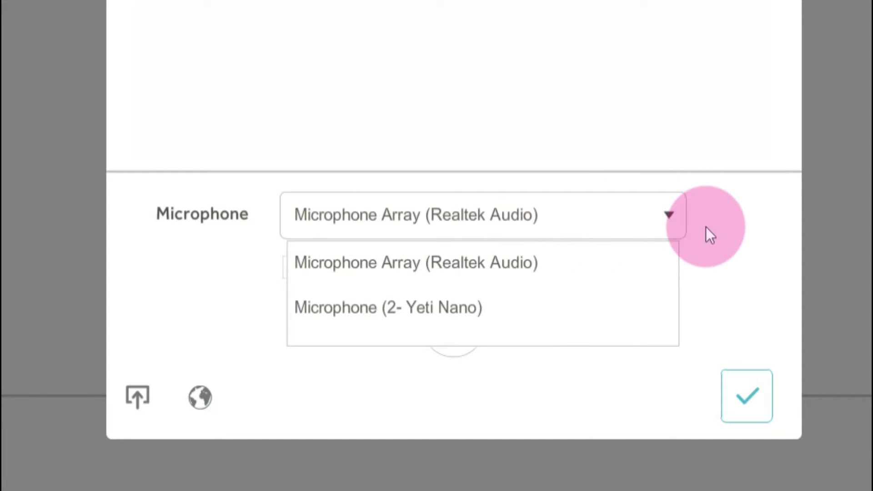
click(726, 225)
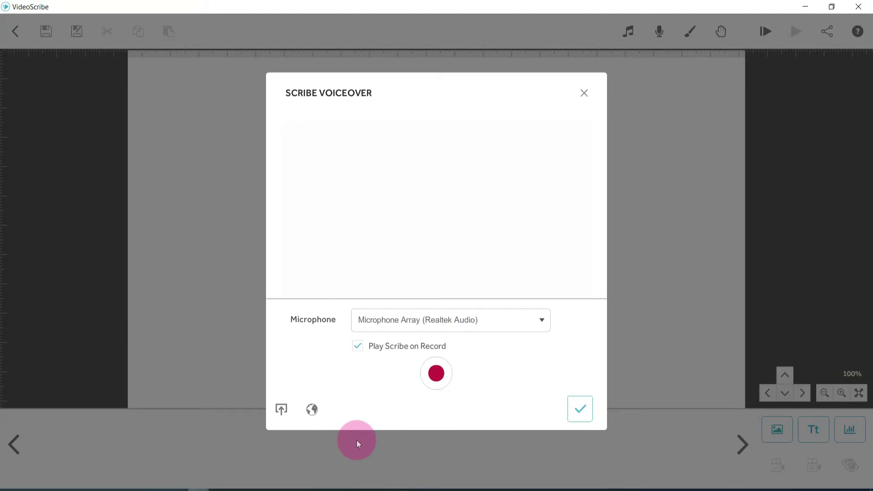
Close the voiceover settings and set the background colour to dark grey
click(678, 116)
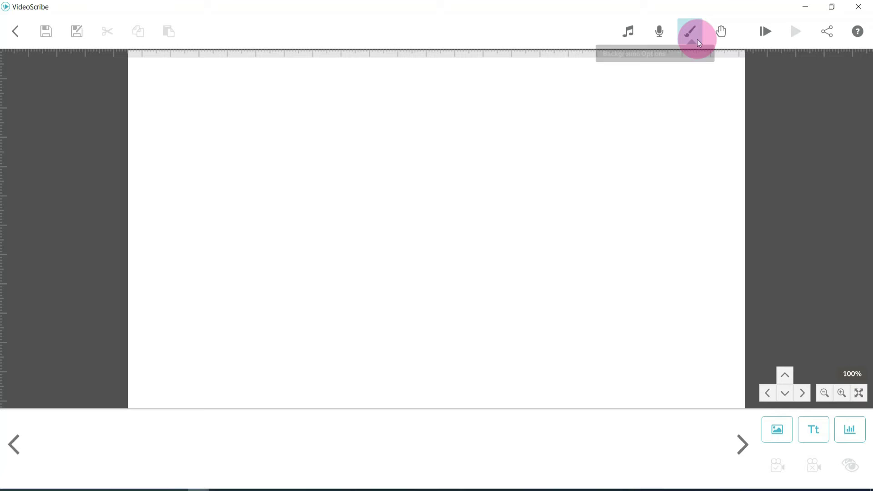
click(692, 31)
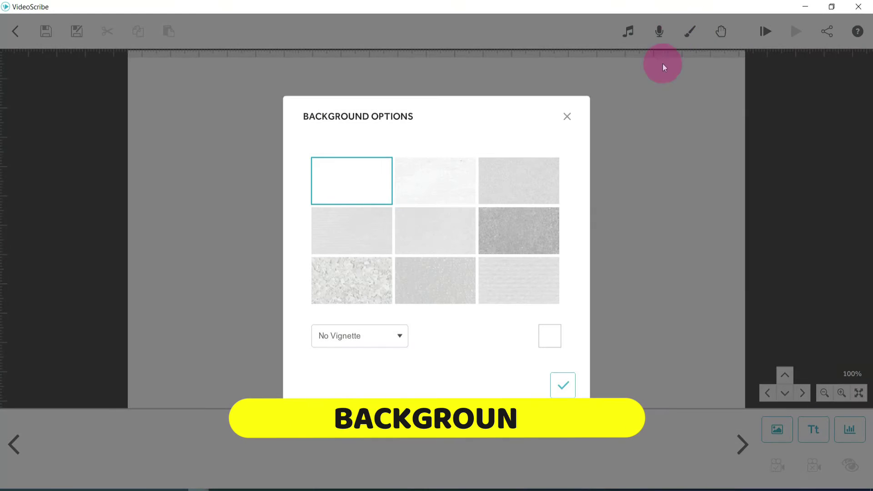
click(549, 342)
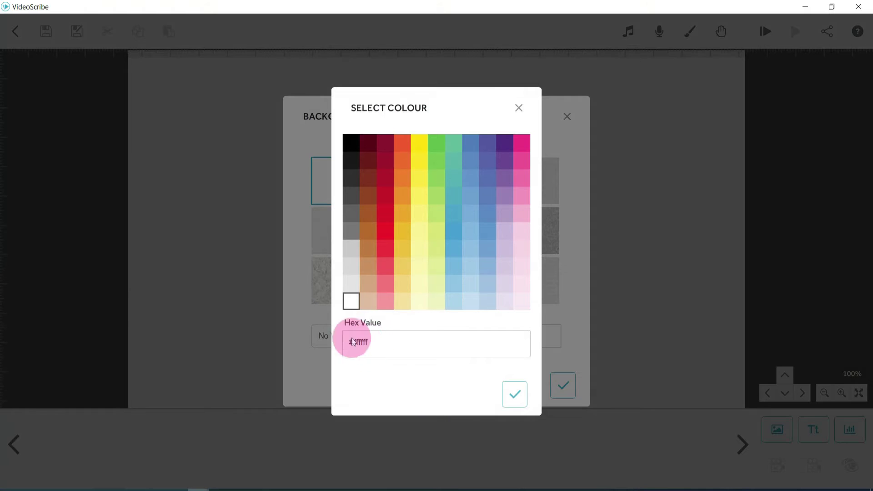
click(386, 177)
click(471, 142)
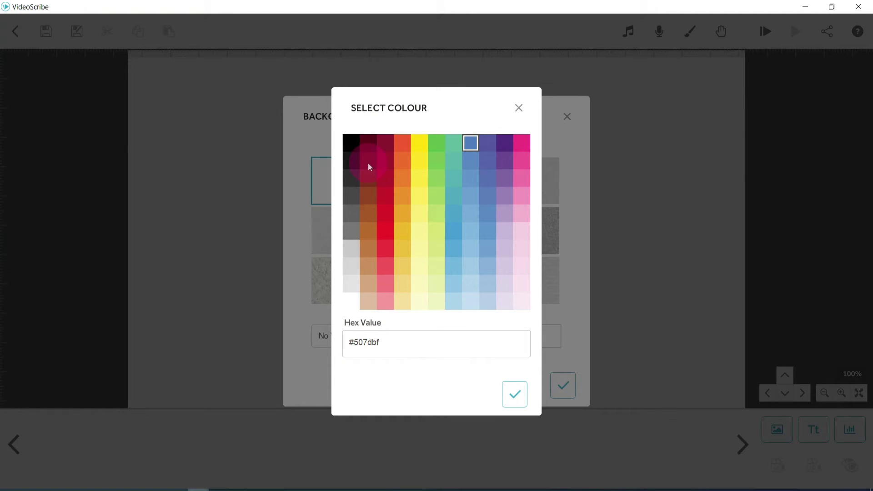
click(350, 196)
click(515, 394)
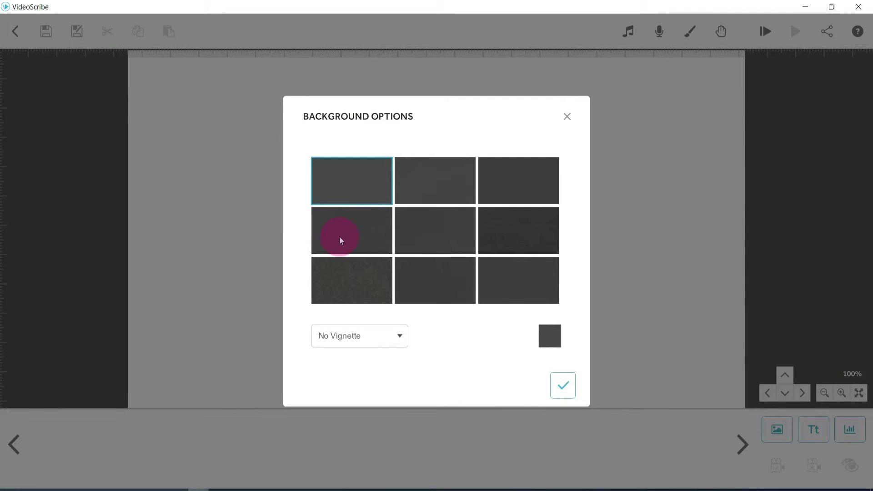
Apply a speckled texture with a Soft Vignette to the dark grey background
click(358, 215)
click(354, 189)
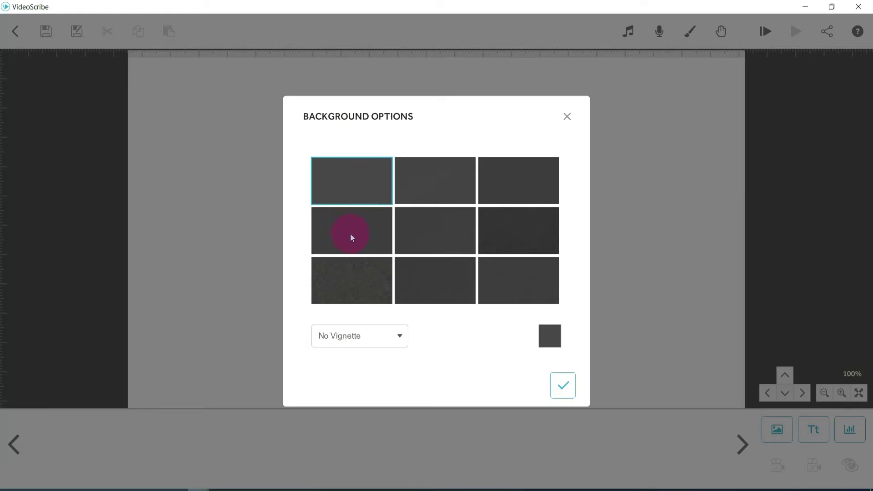
click(349, 282)
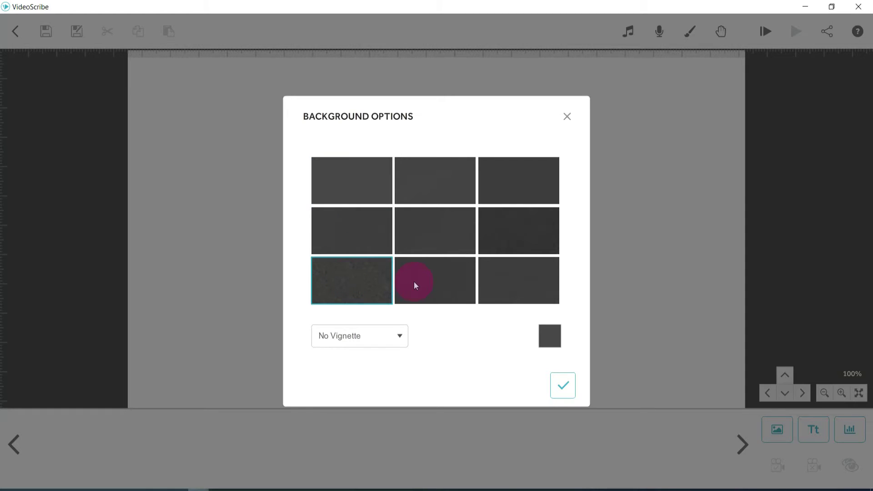
click(388, 337)
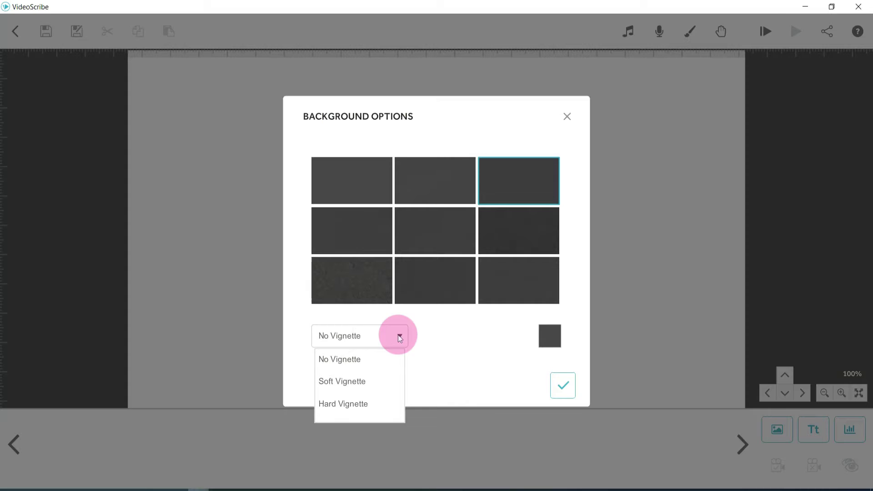
click(370, 382)
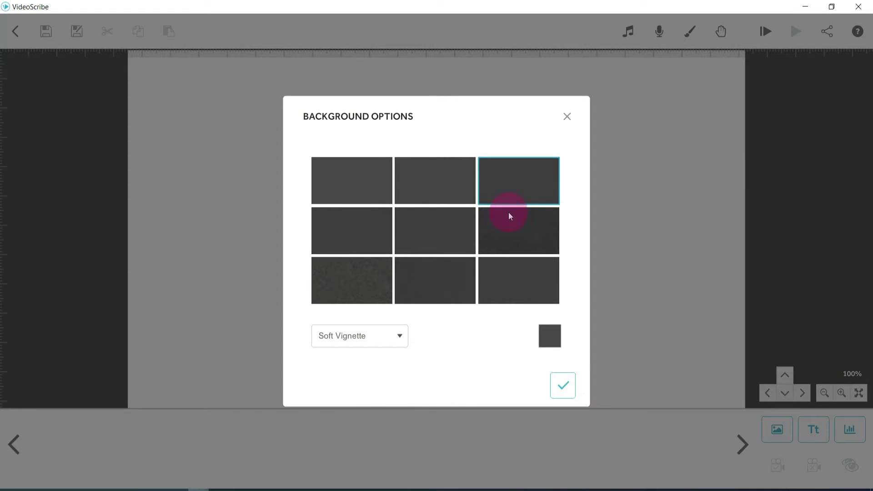
click(562, 386)
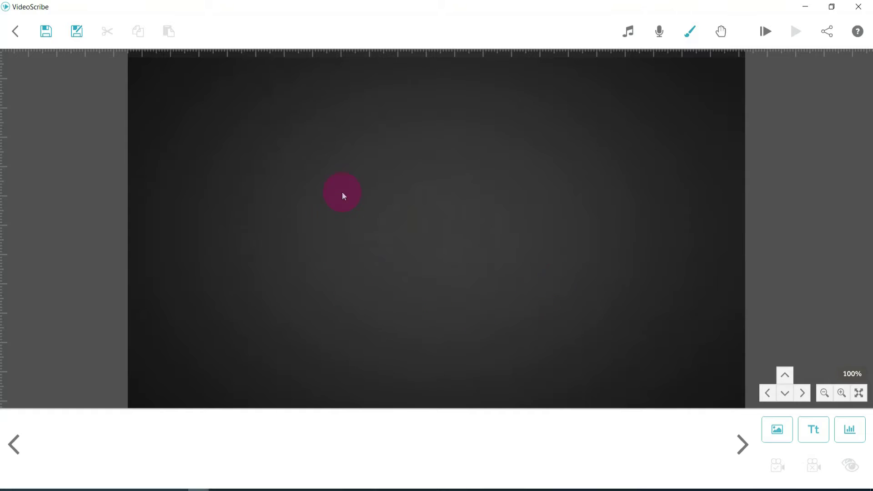
Change the background colour back to white
click(690, 31)
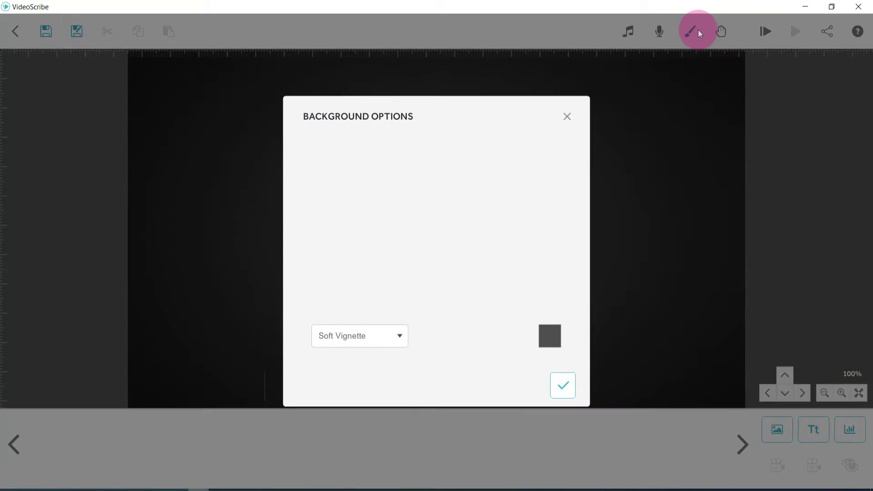
click(550, 335)
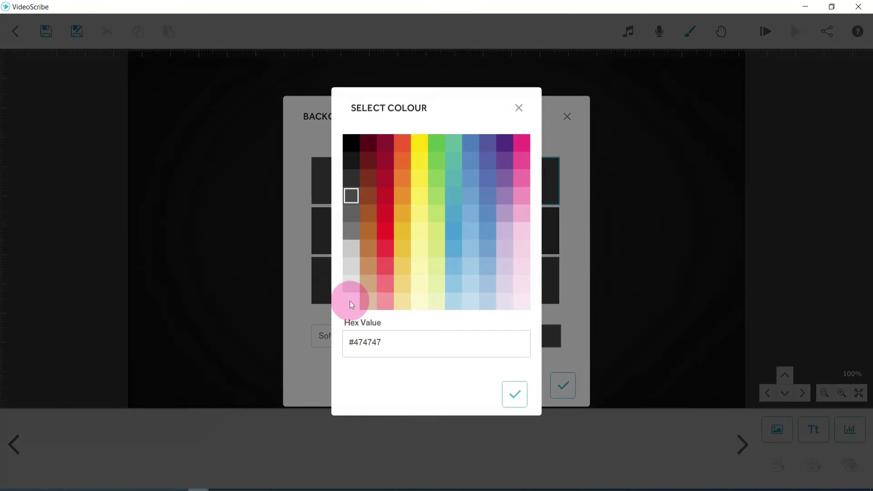
click(350, 300)
click(522, 388)
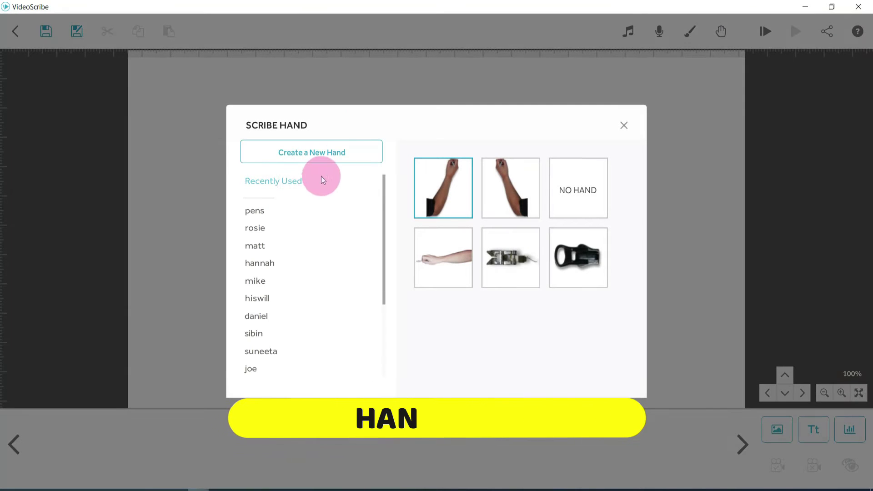
Browse several drawing-hand sets, including the Seasonal set
scroll(262, 247, down, 1)
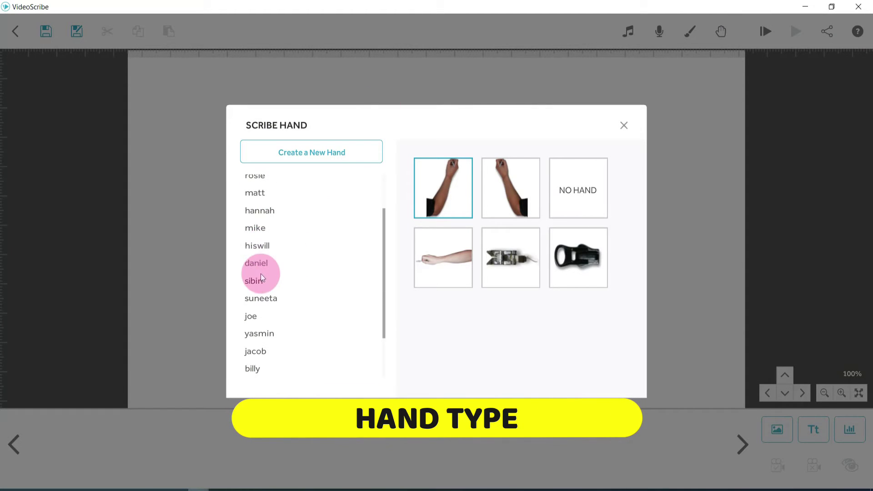
click(262, 265)
click(263, 304)
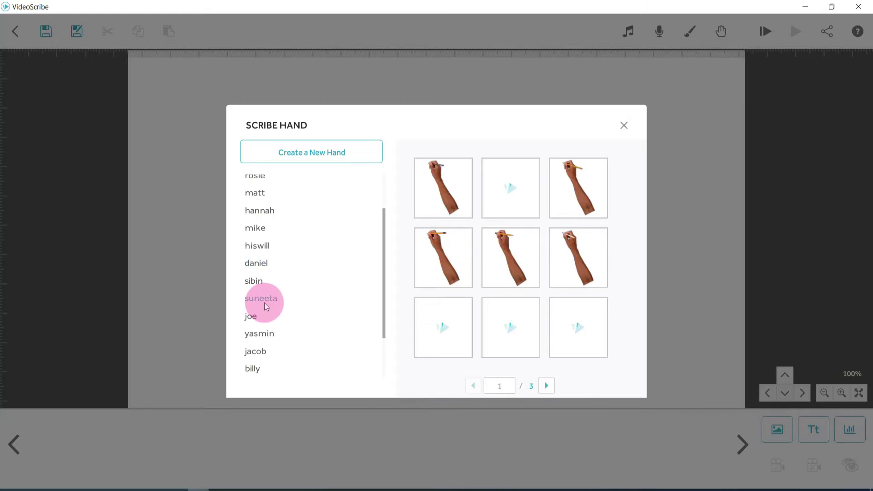
scroll(264, 303, down, 2)
click(200, 318)
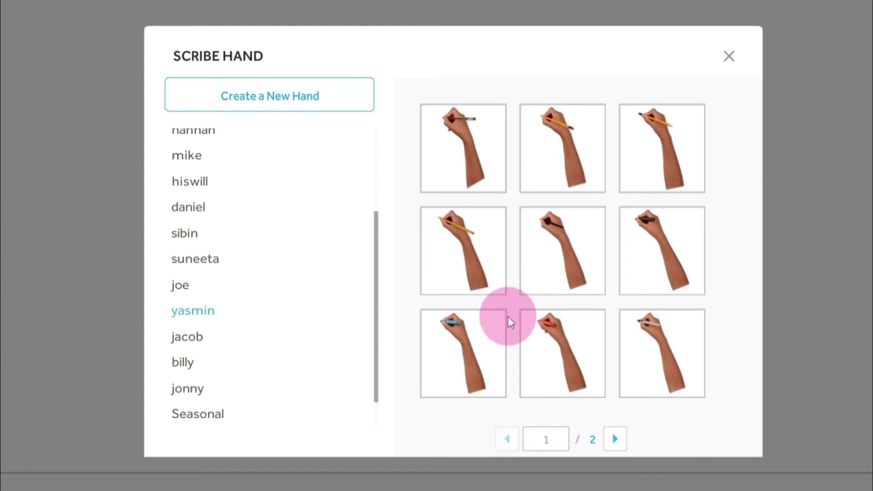
scroll(241, 285, up, 3)
scroll(241, 285, down, 4)
click(200, 388)
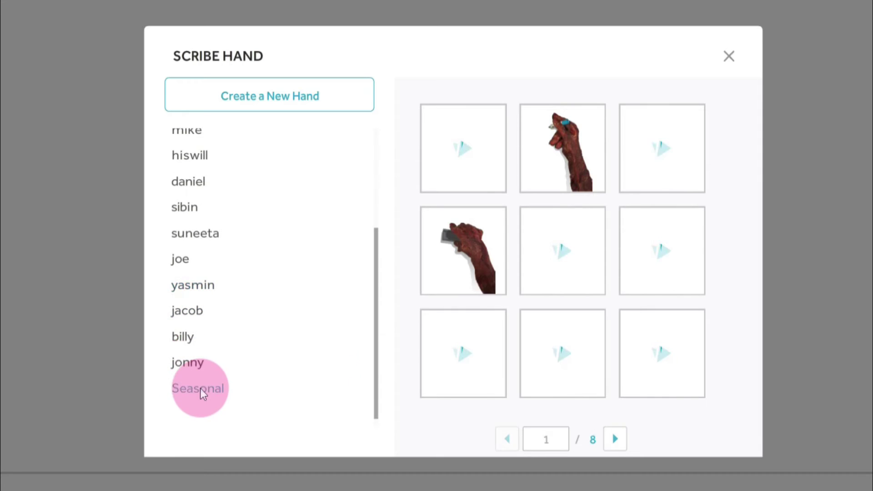
scroll(565, 295, down, 5)
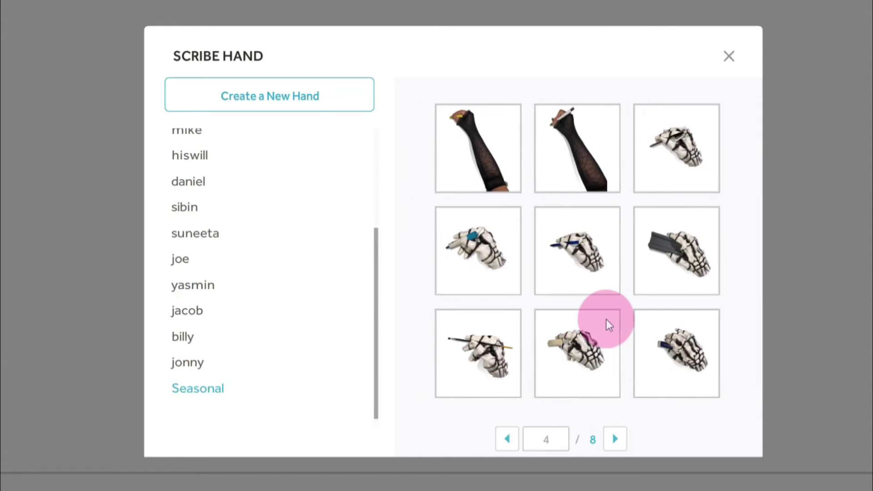
scroll(543, 312, down, 2)
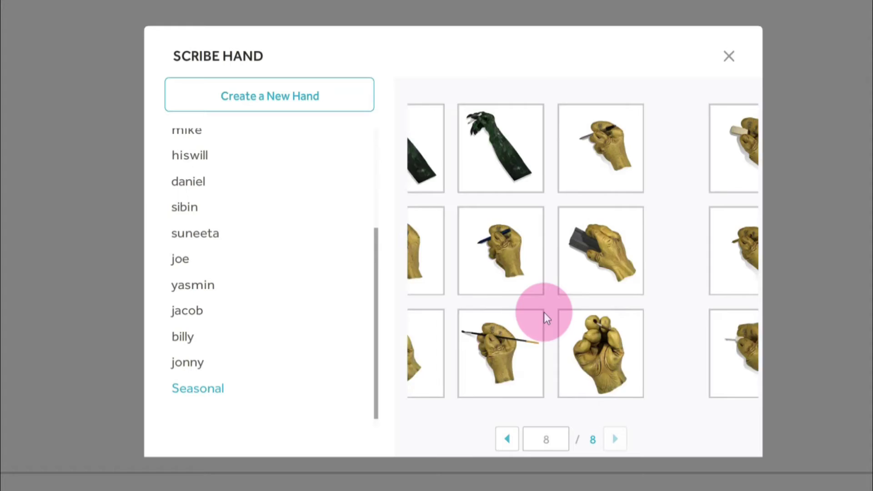
scroll(199, 188, up, 4)
Choose a highlighter from the pens set as the drawing tool
click(199, 188)
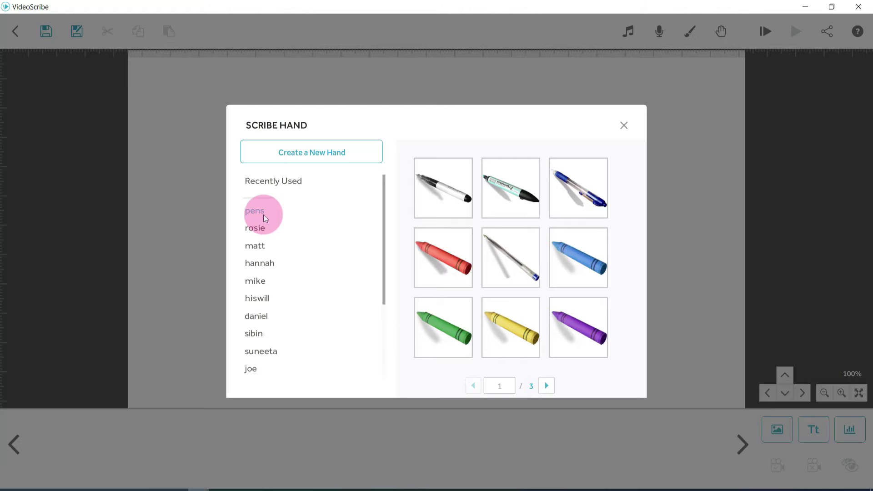
scroll(505, 248, down, 3)
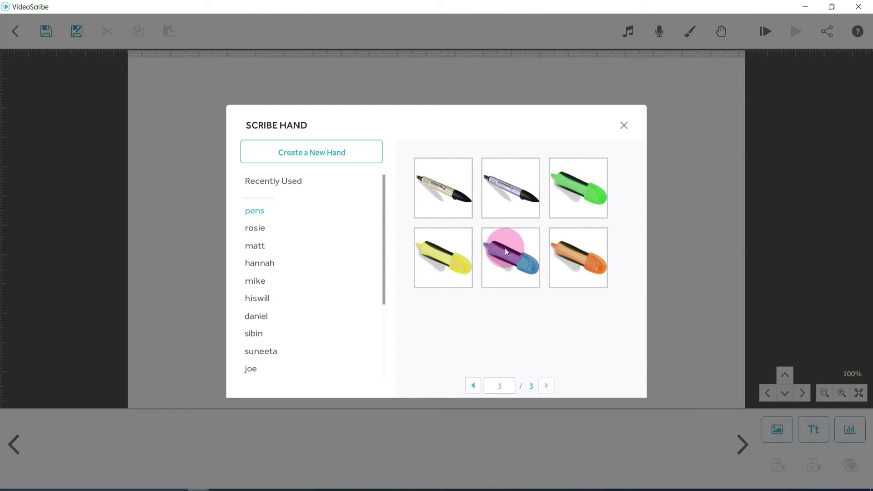
click(441, 267)
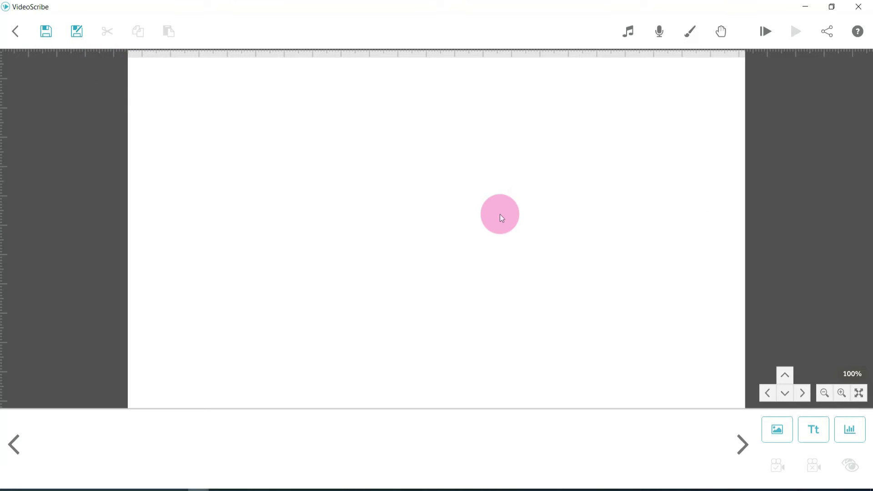
Search the image library for 'cat' and page through to pick a cat image
click(778, 429)
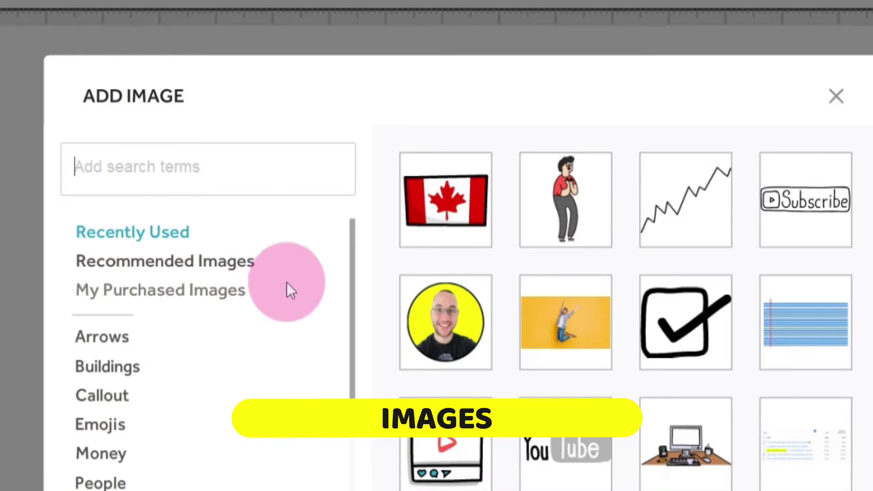
click(169, 172)
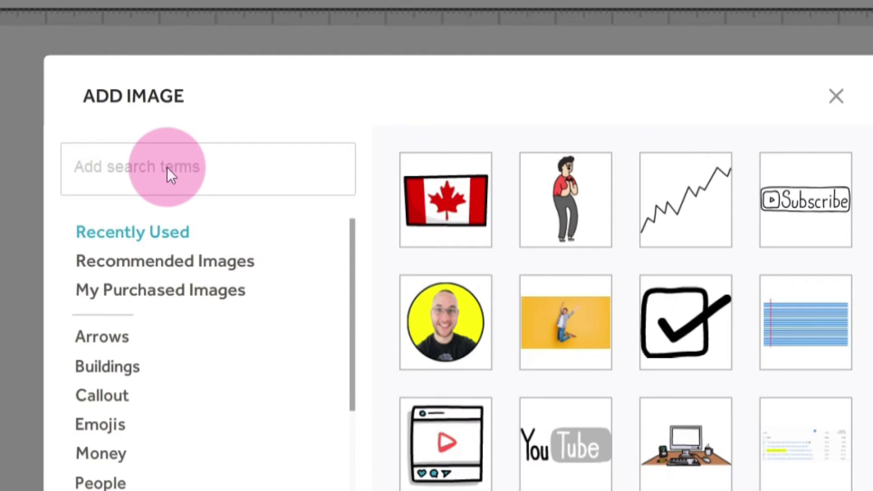
text(cat)
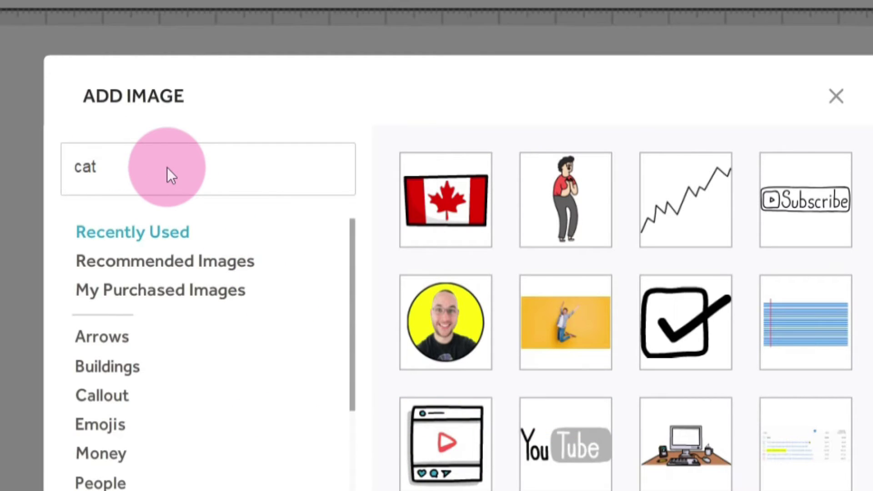
key(Return)
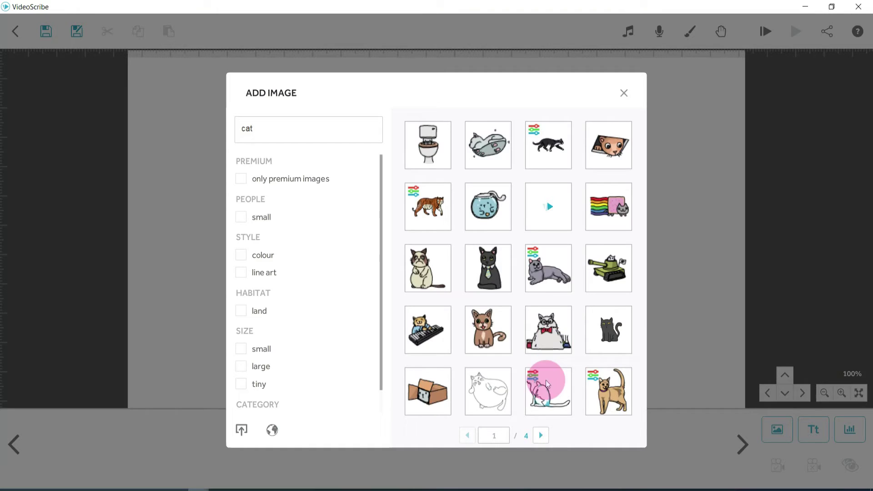
click(541, 434)
click(540, 434)
click(606, 336)
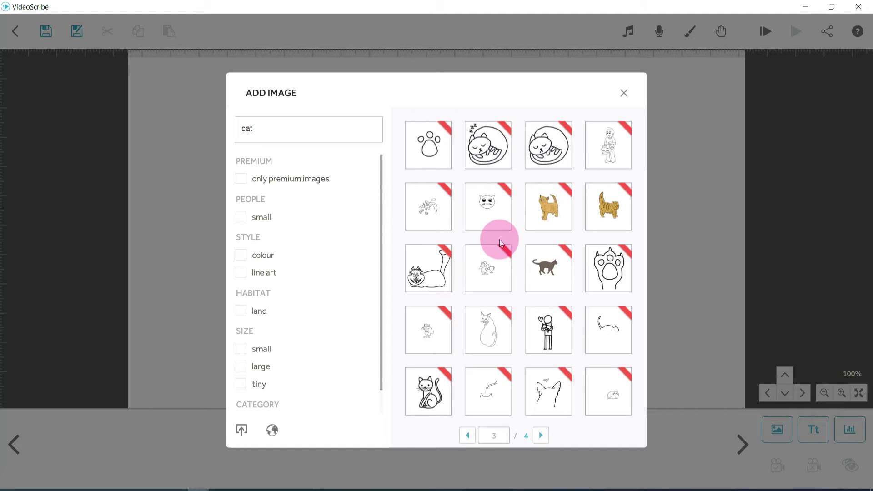
Clear the cat search and show the Characters - Emotions (online) category
click(373, 130)
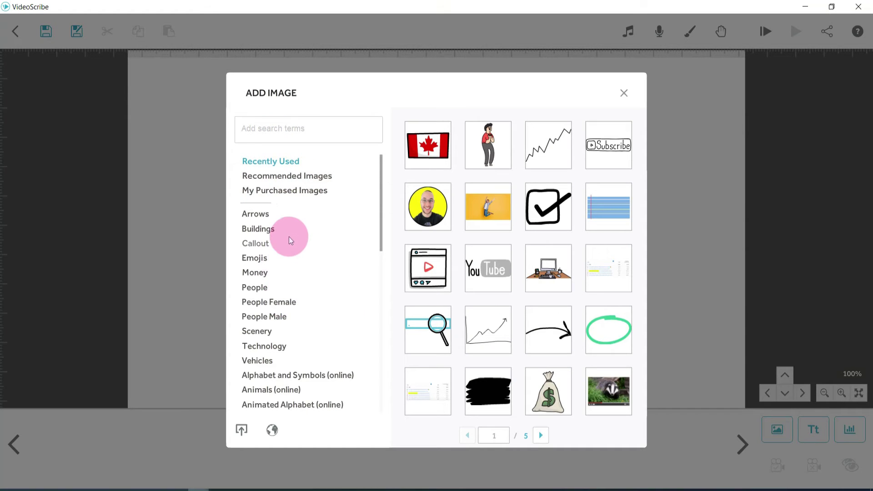
scroll(287, 226, down, 7)
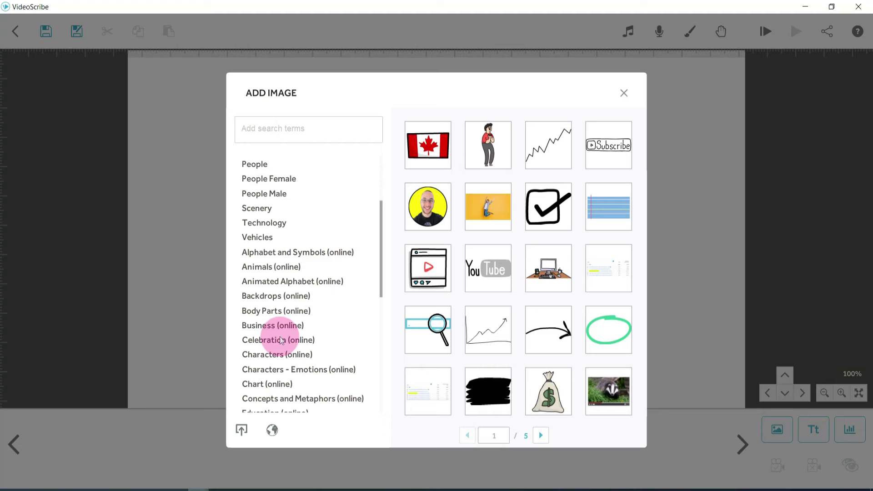
scroll(283, 230, down, 2)
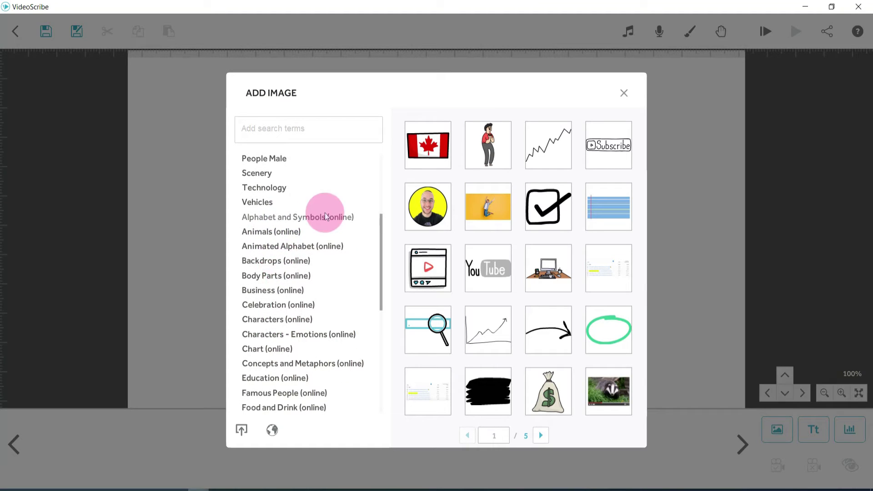
scroll(317, 280, down, 3)
scroll(278, 286, down, 1)
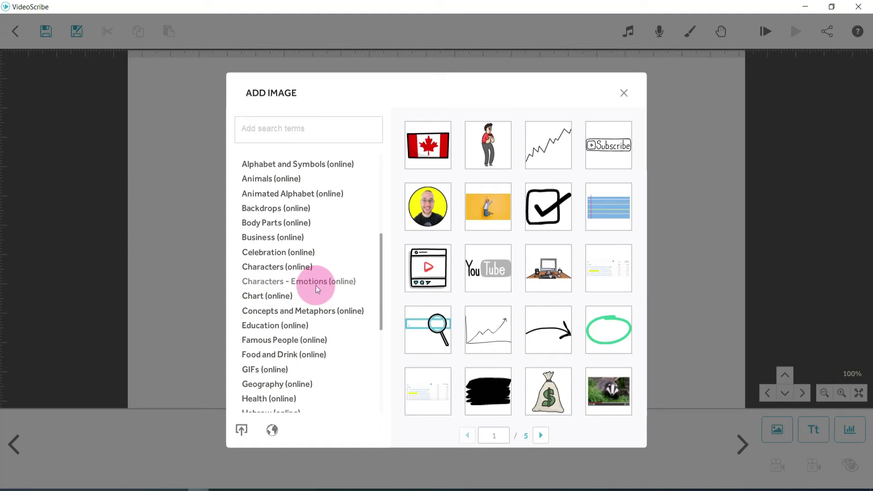
click(293, 283)
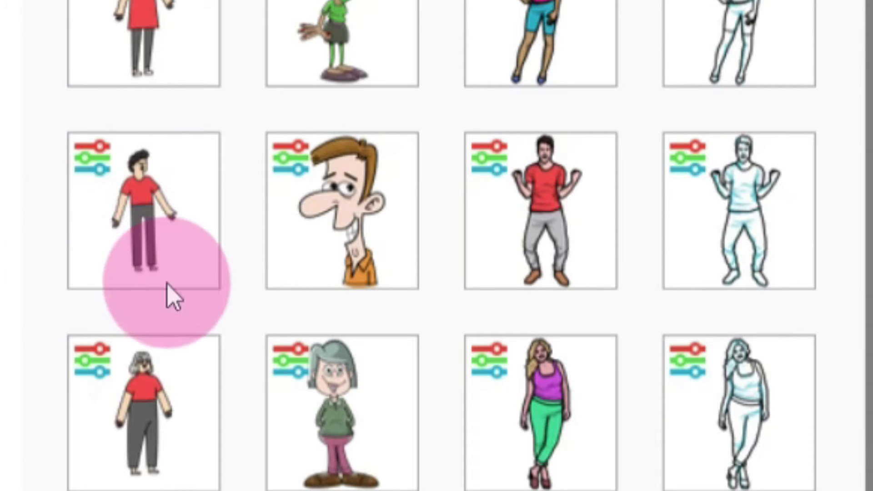
Add the red-shirted standing figure and recolour its shirt to purple #4f2b83
click(144, 225)
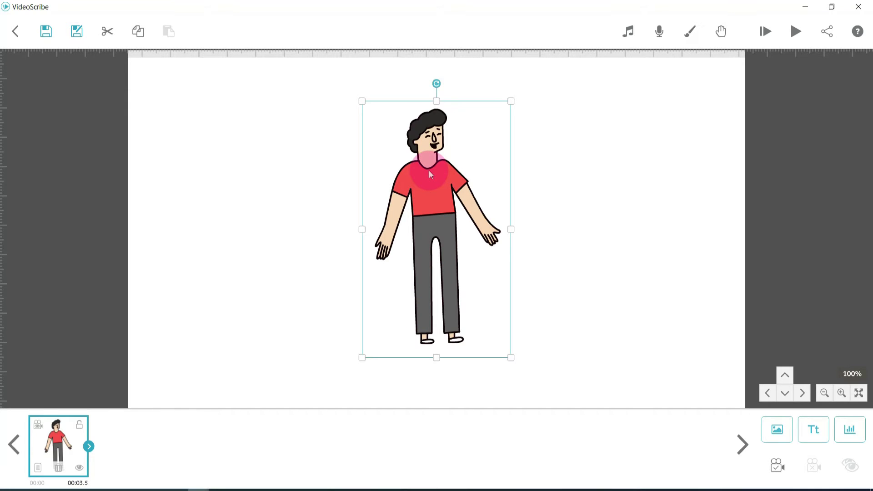
double_click(419, 193)
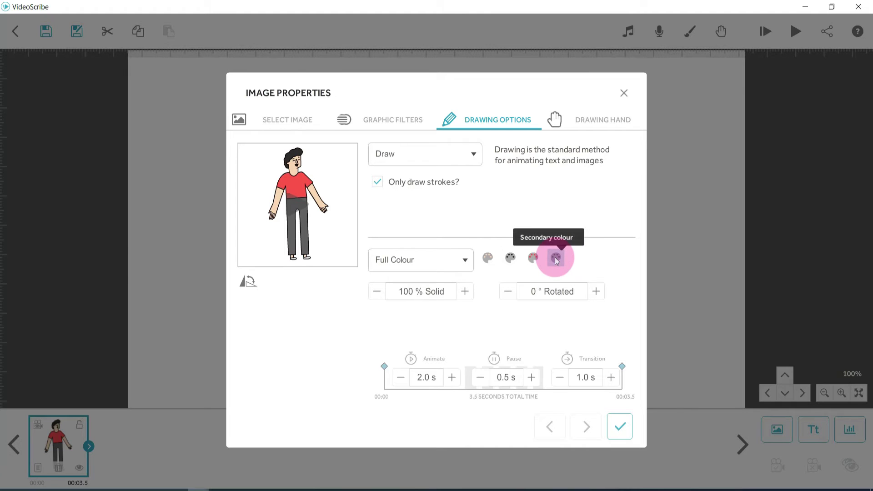
click(531, 258)
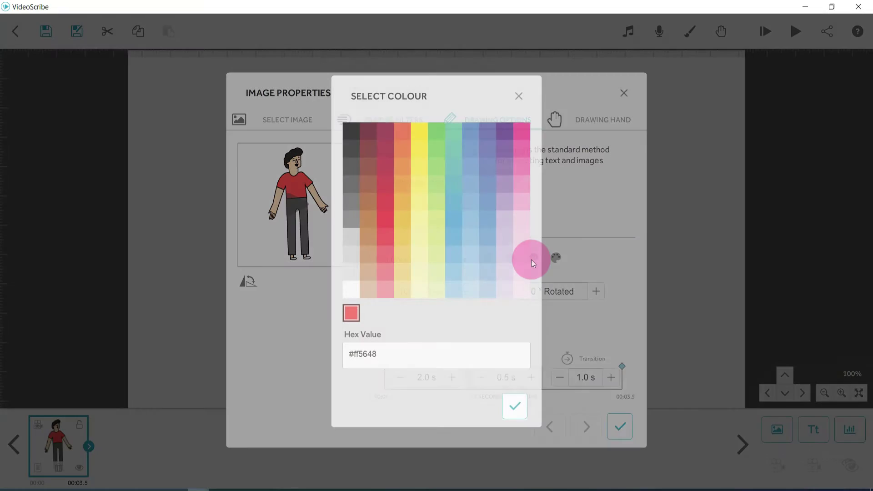
click(501, 136)
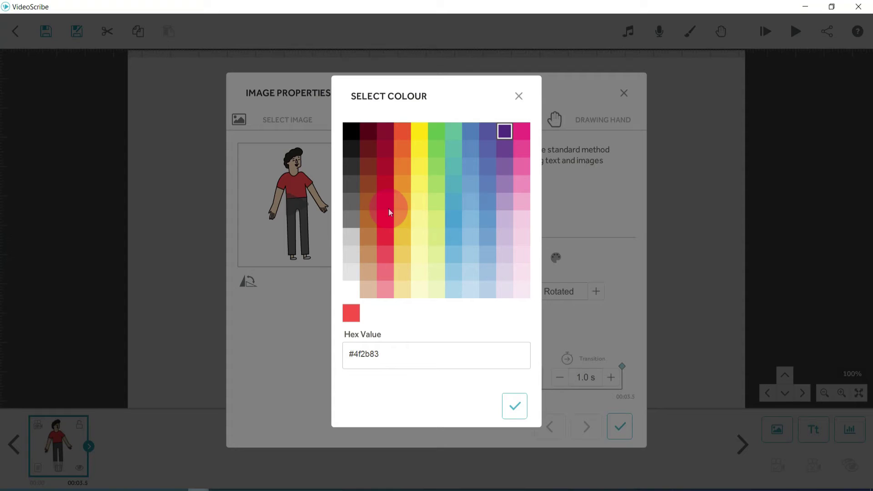
click(514, 406)
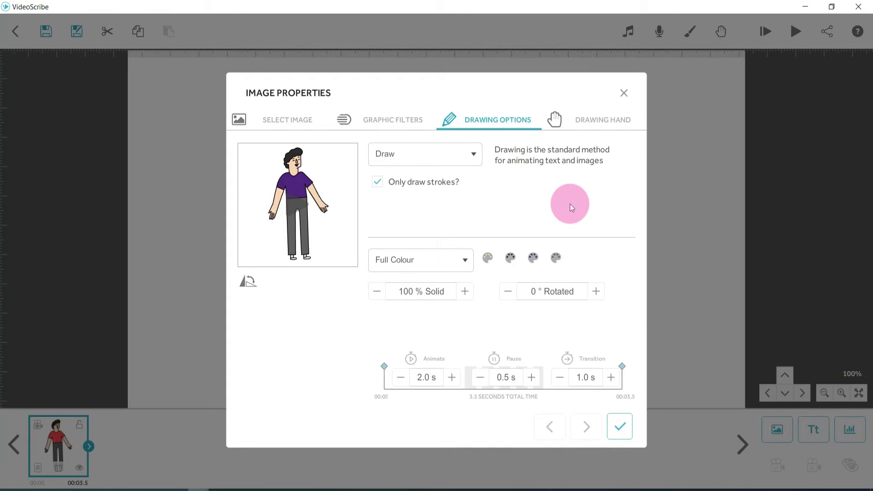
Keep the figure's animation as Draw and preview it being drawn
click(476, 154)
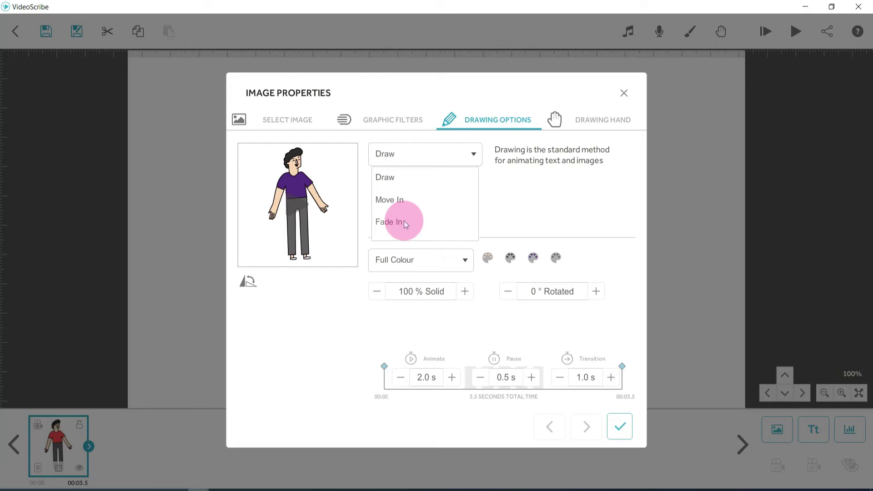
click(403, 178)
click(297, 205)
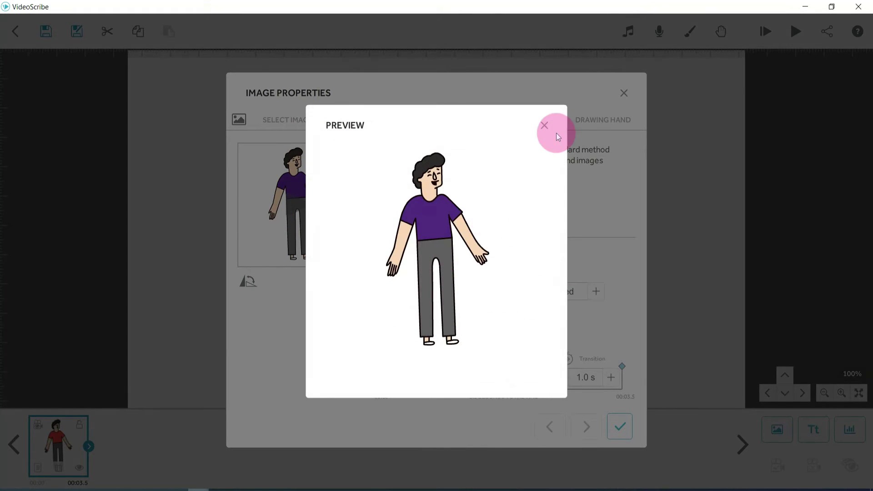
click(543, 125)
Try alternative drawing hands and preview the figure drawn with no hand
click(608, 121)
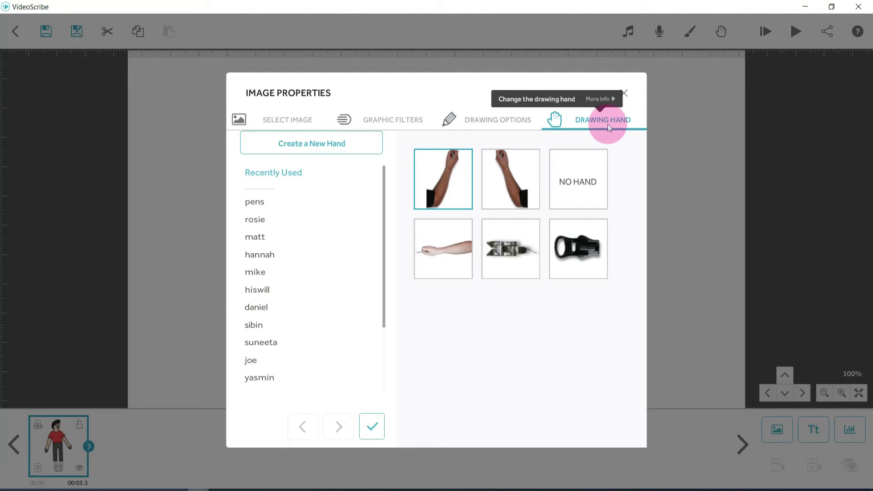
click(506, 155)
click(446, 179)
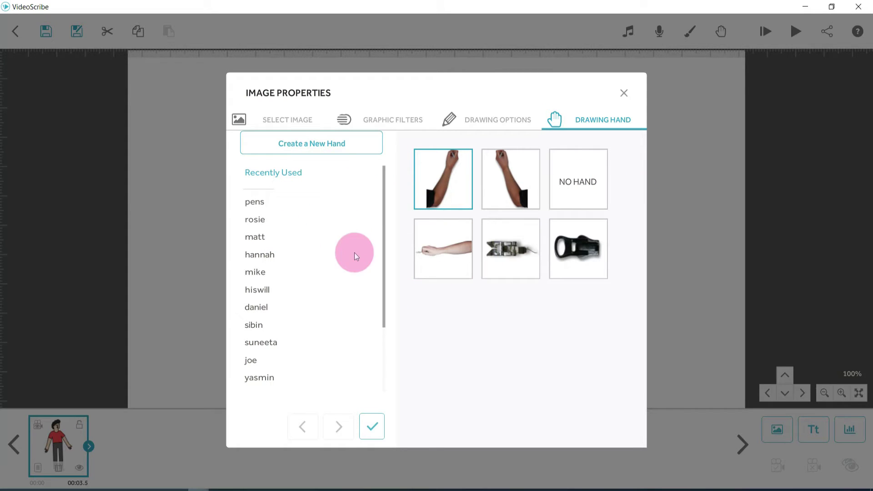
click(583, 182)
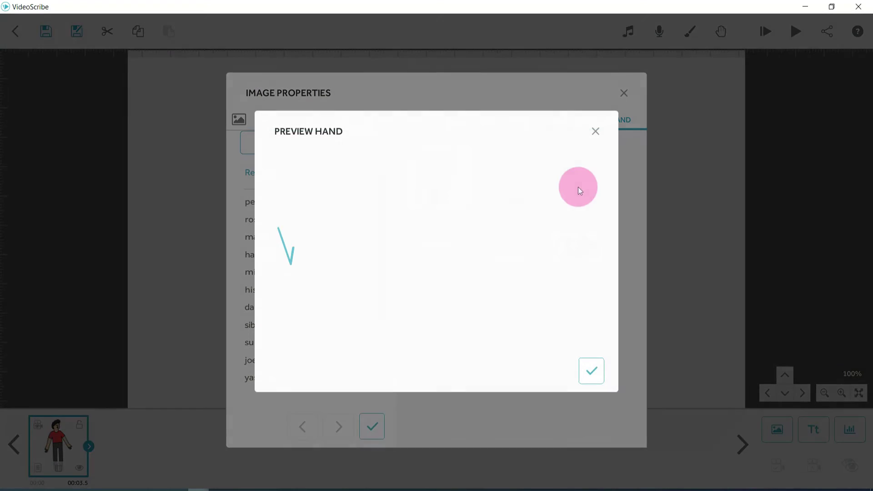
click(588, 367)
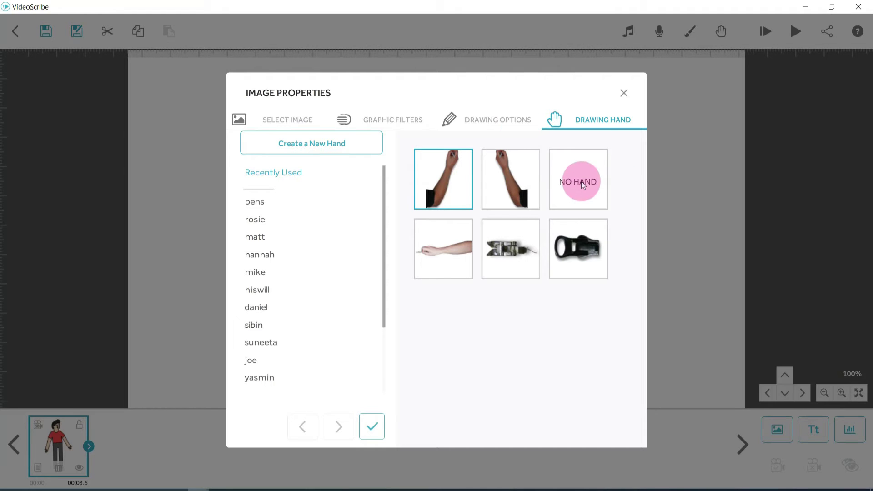
Preview the purple-shirted character's animation from the drawing options
click(502, 116)
click(286, 200)
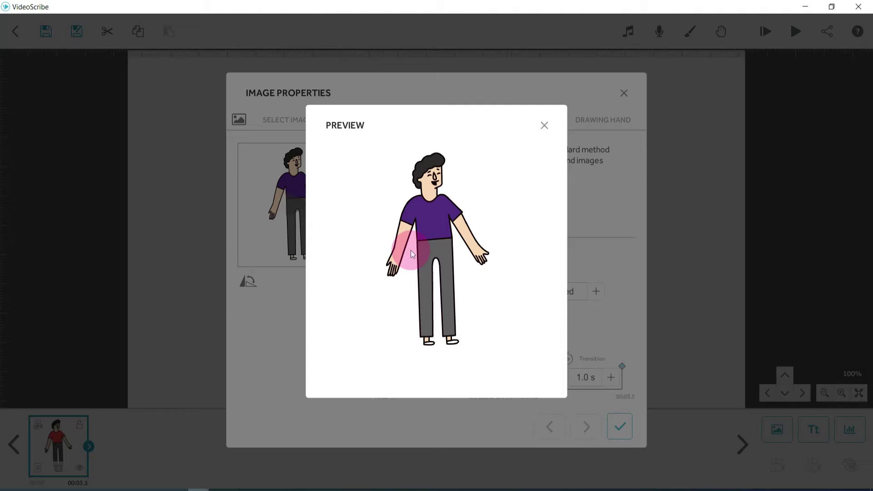
click(544, 125)
Switch the figure's animation to Move In, entering from the top with a Bounce effect
click(455, 153)
click(408, 201)
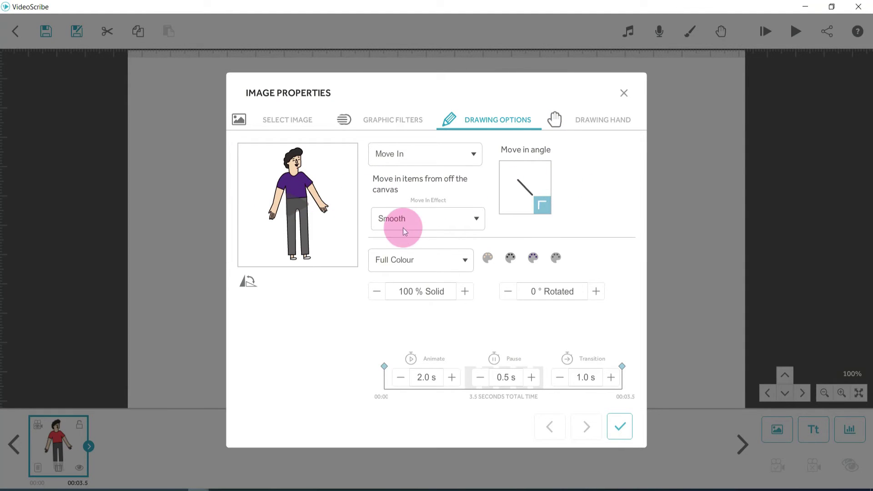
click(513, 190)
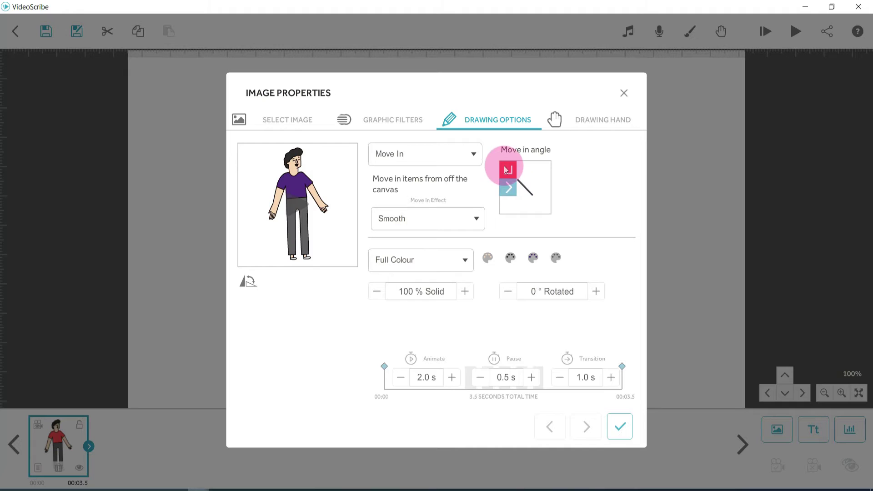
click(426, 222)
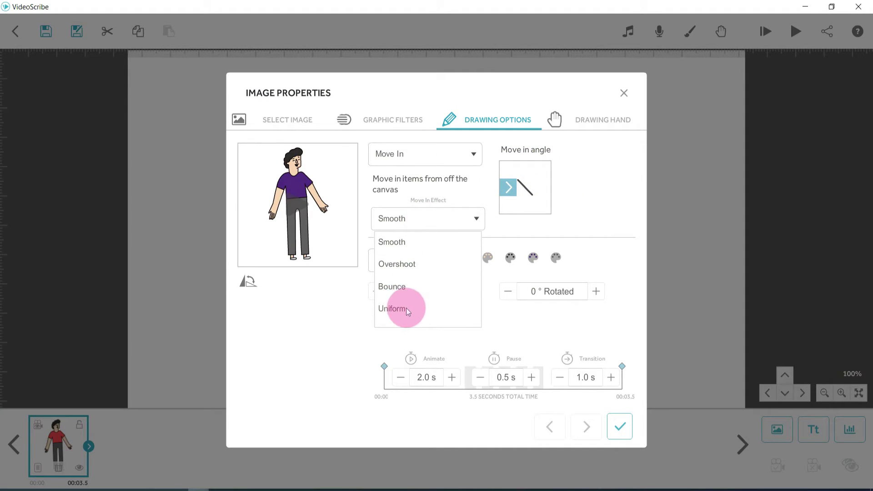
click(525, 173)
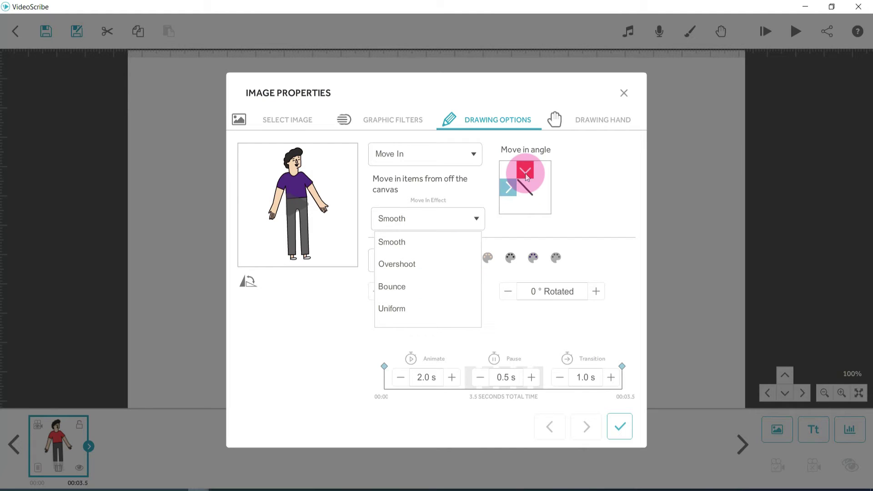
click(458, 221)
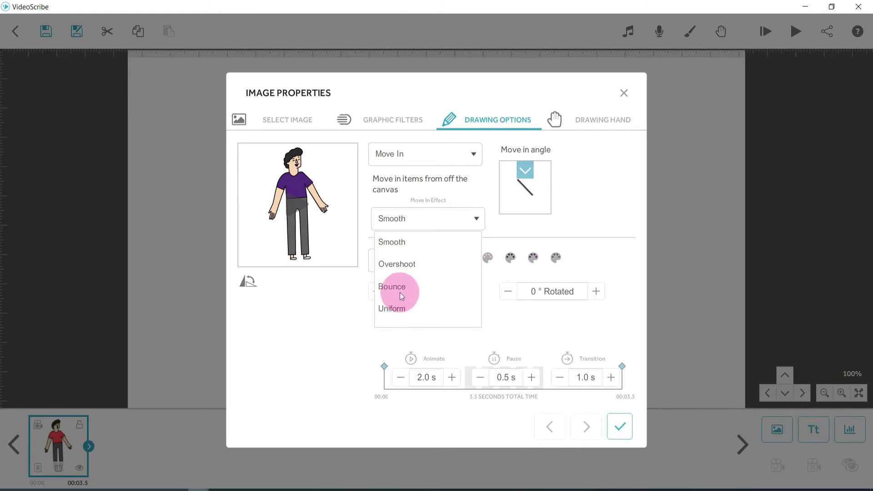
click(400, 288)
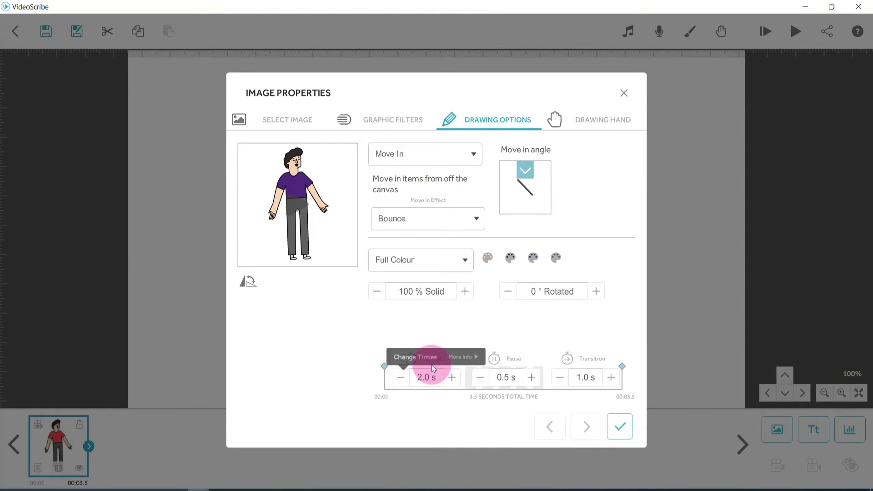
Shorten the Move In animate time to 1.5 s and preview the entrance
click(400, 378)
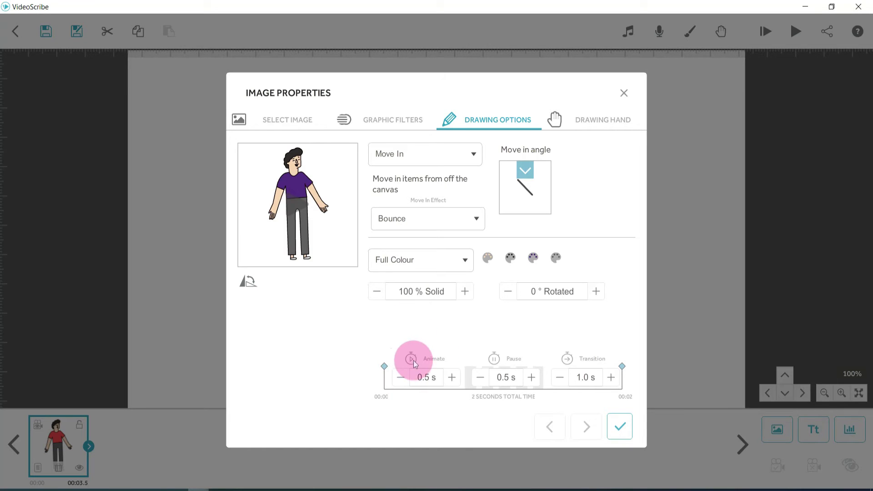
click(297, 205)
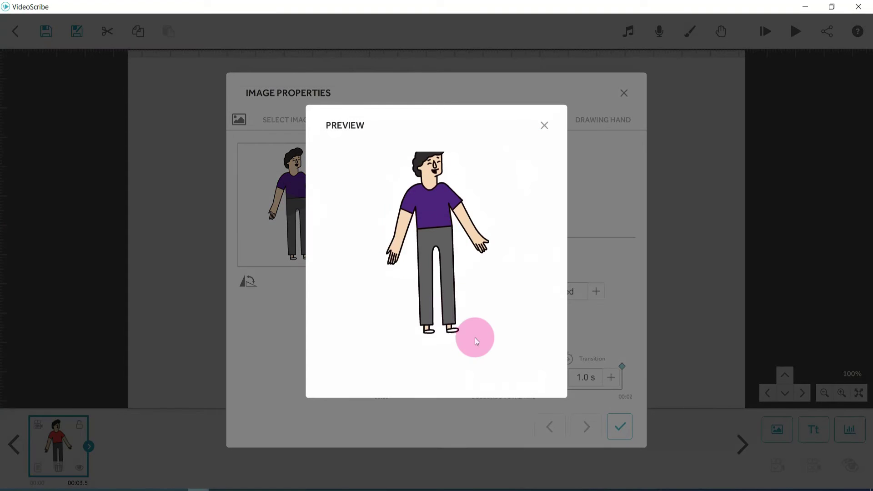
click(545, 124)
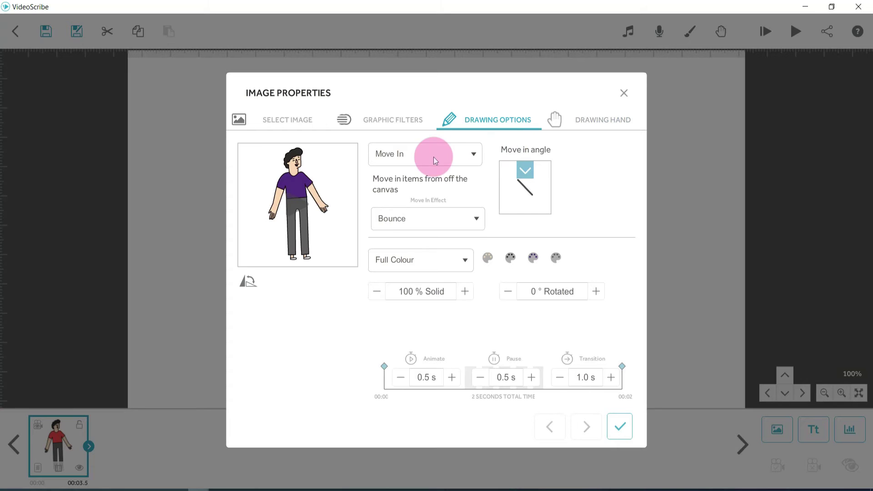
Switch the figure's animation back to Draw and preview it
click(435, 160)
click(414, 176)
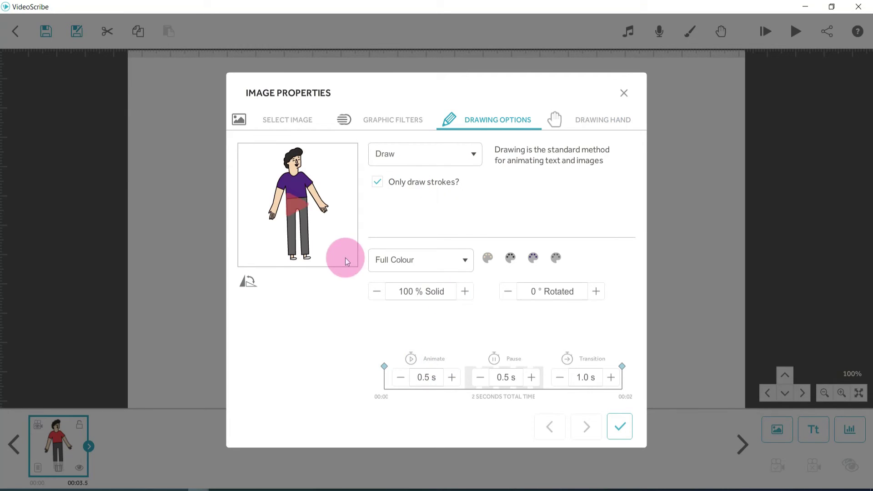
click(300, 191)
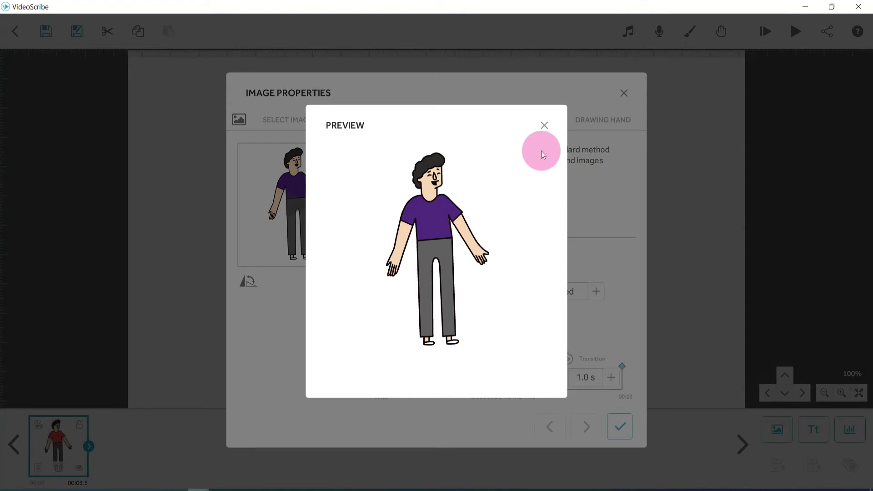
click(544, 125)
click(552, 119)
click(508, 121)
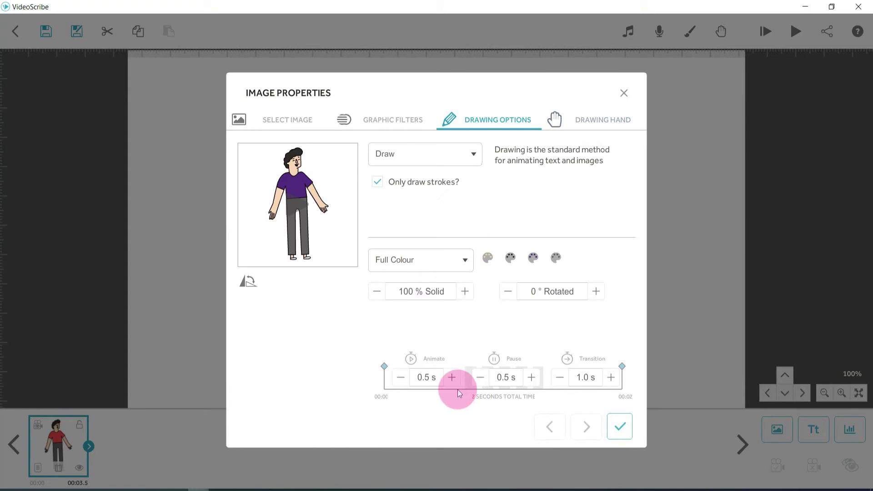
Lengthen the Draw animate time and preview the slower drawing
click(452, 378)
click(452, 378)
click(452, 378)
click(452, 379)
click(295, 206)
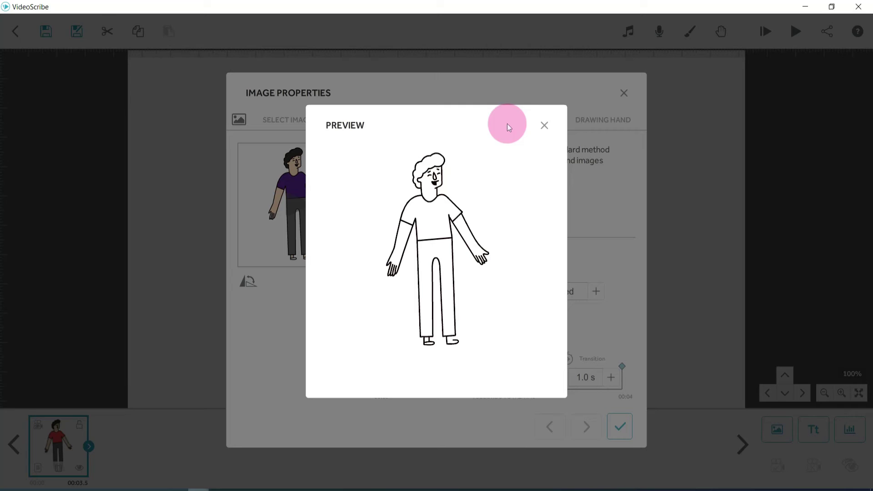
click(544, 125)
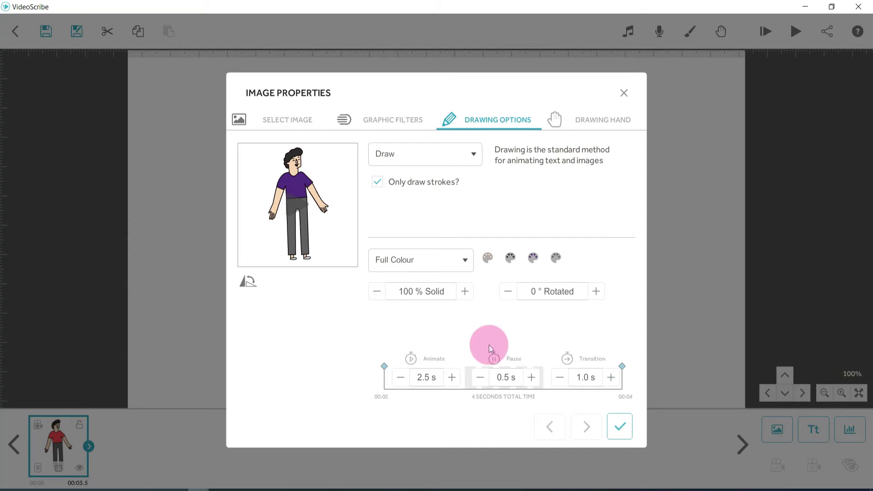
Give the character a drop shadow (angle 120, offset 4, opacity 30, blur 4) and apply it
click(381, 122)
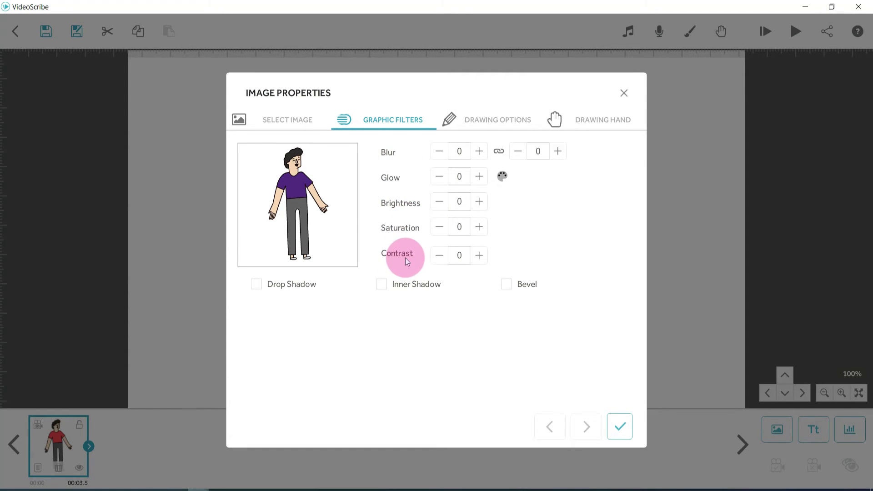
click(292, 287)
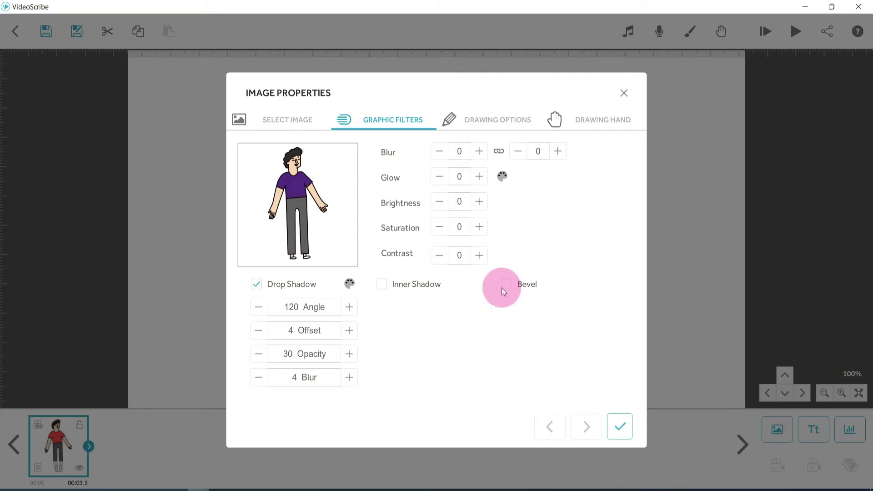
click(620, 426)
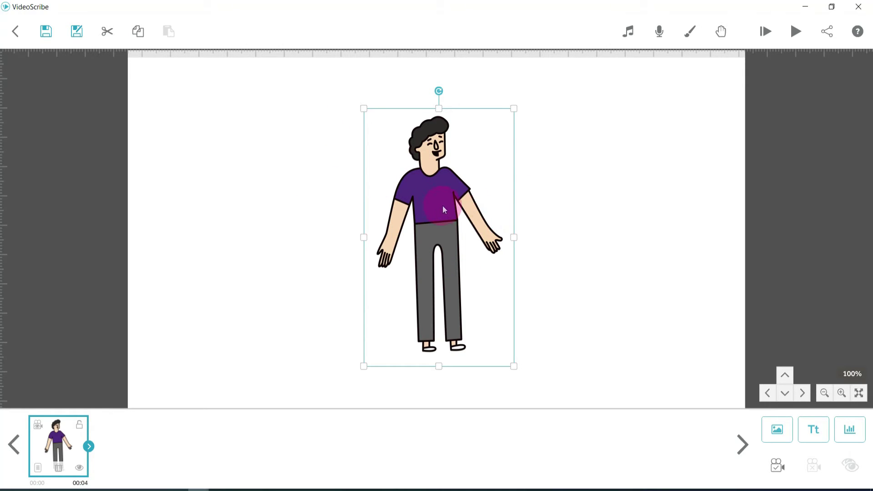
Move the character to the left side of the canvas and set its camera to the current view
drag(443, 206, 248, 202)
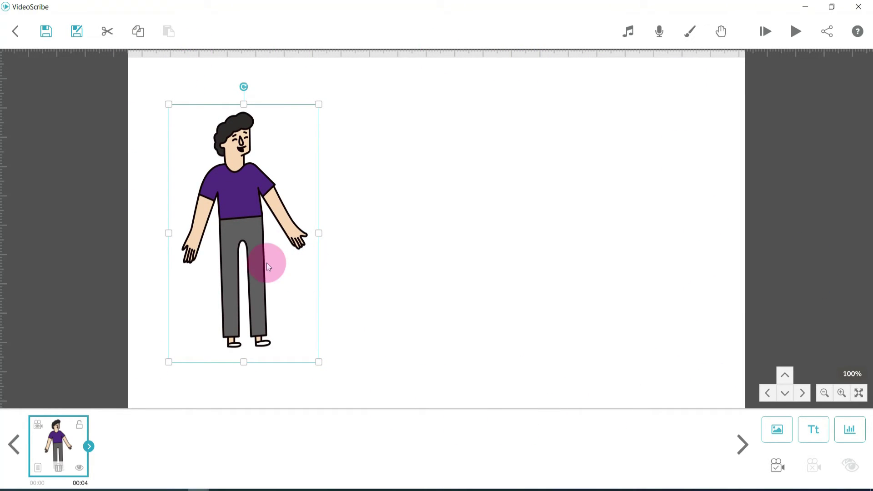
right_click(234, 197)
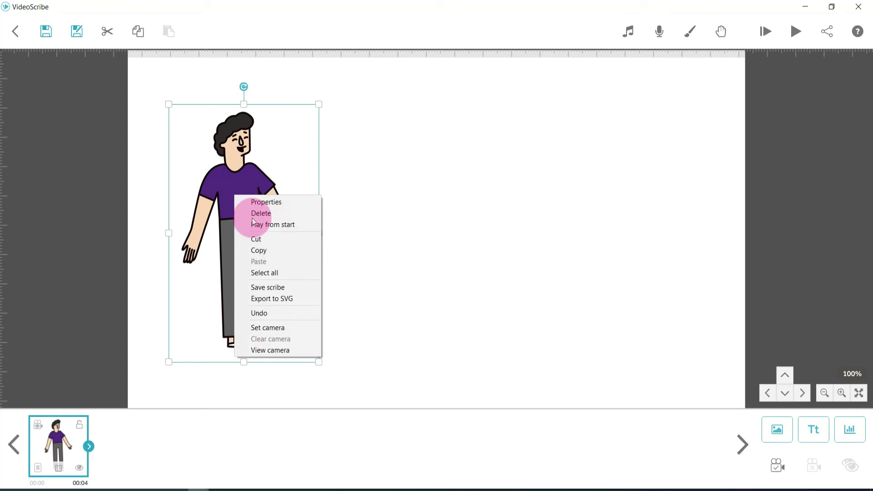
click(269, 328)
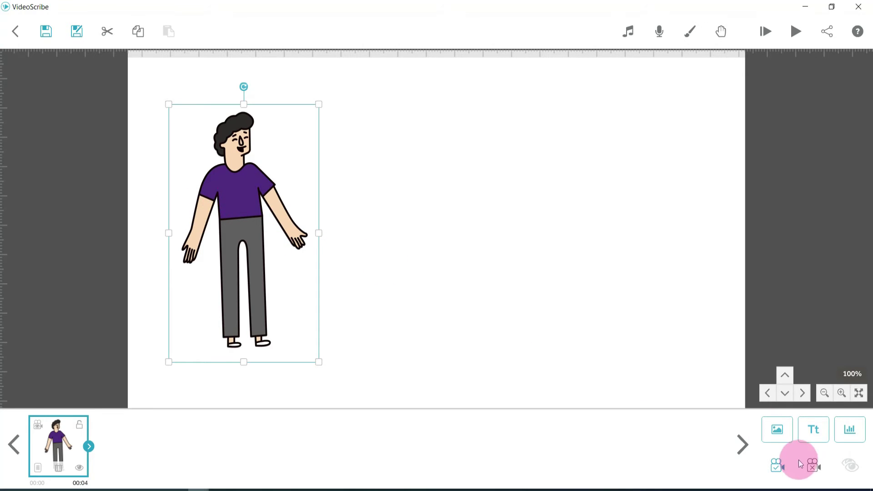
Confirm in the character's quick settings that its camera is set at the current position
click(777, 469)
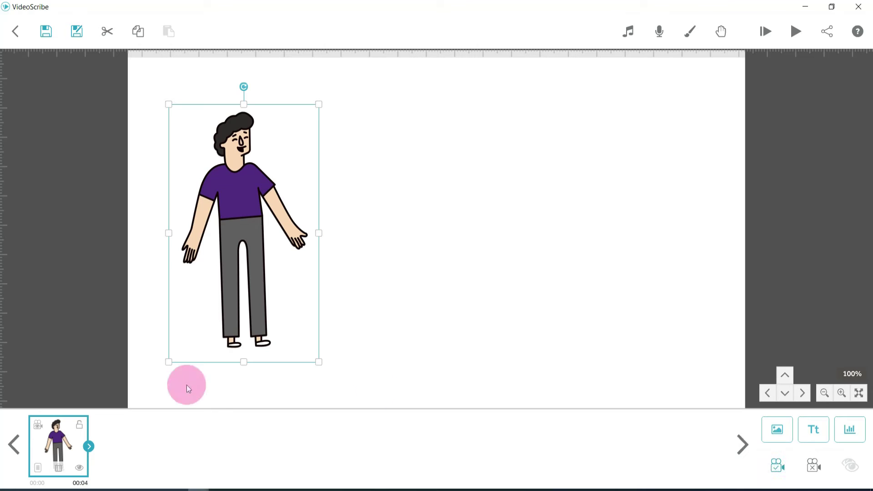
click(90, 447)
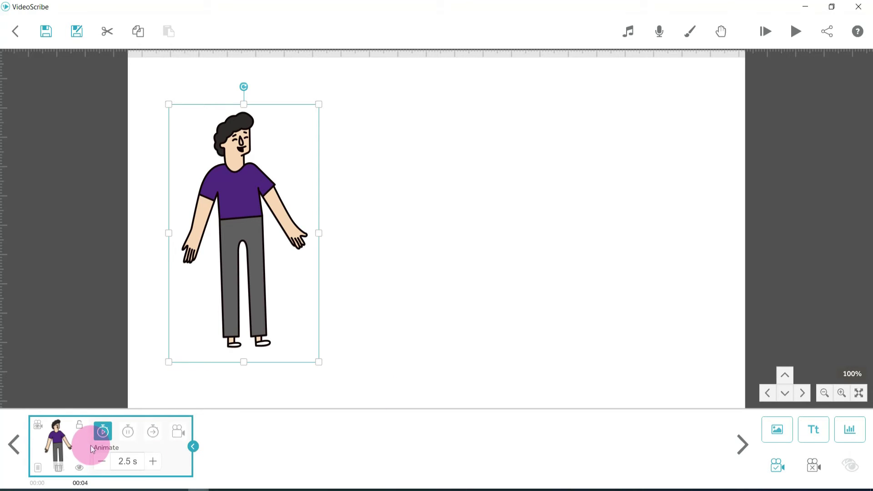
click(195, 447)
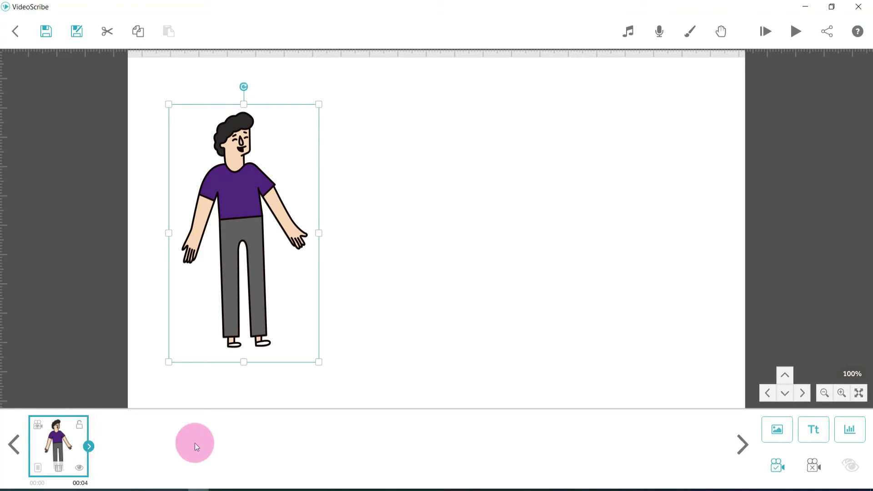
click(89, 446)
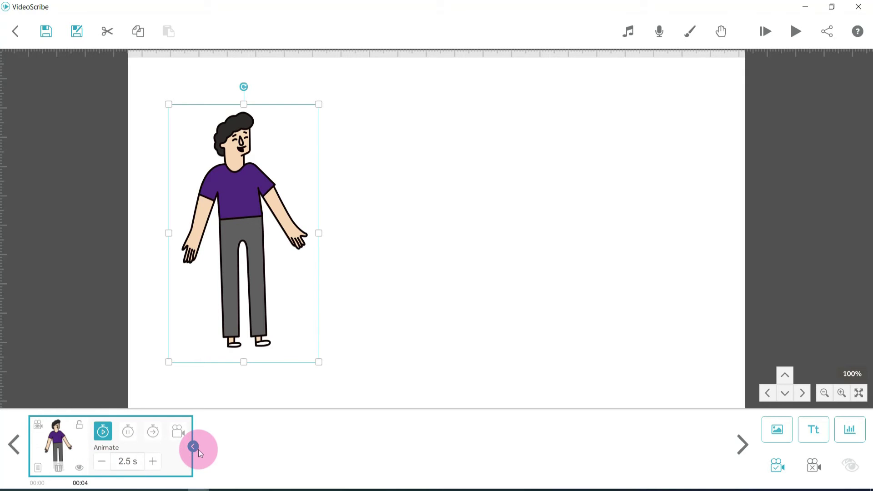
click(179, 431)
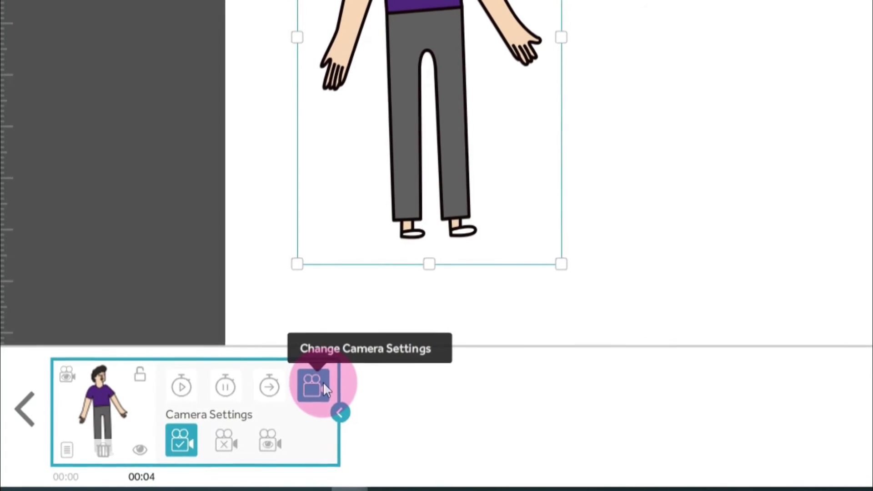
click(193, 435)
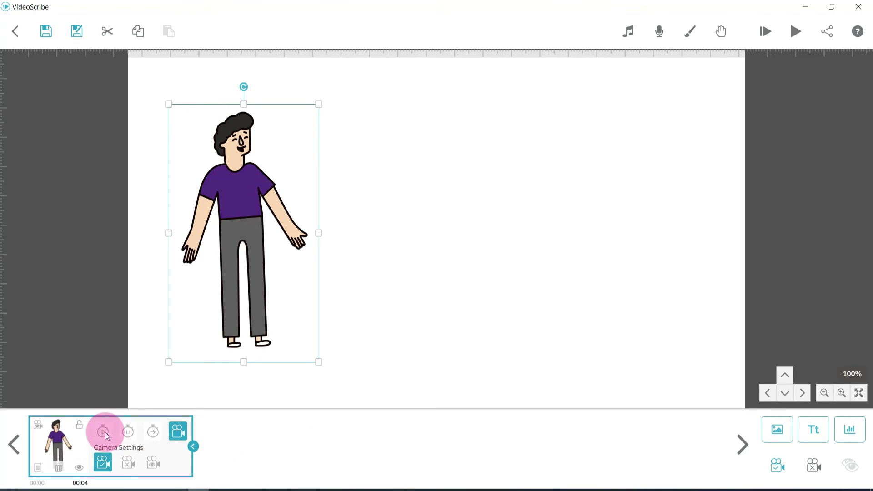
Check the 2.5 s animate and 0.5 s pause times, then nudge the character slightly right
click(105, 434)
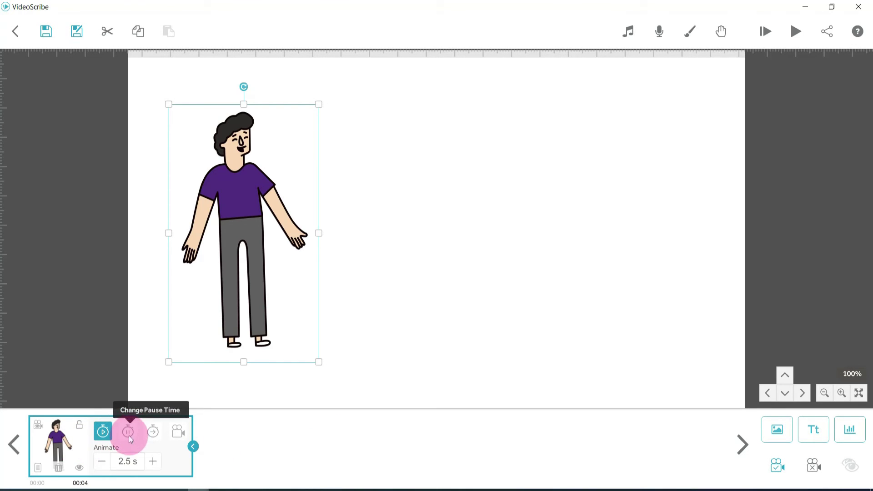
click(128, 432)
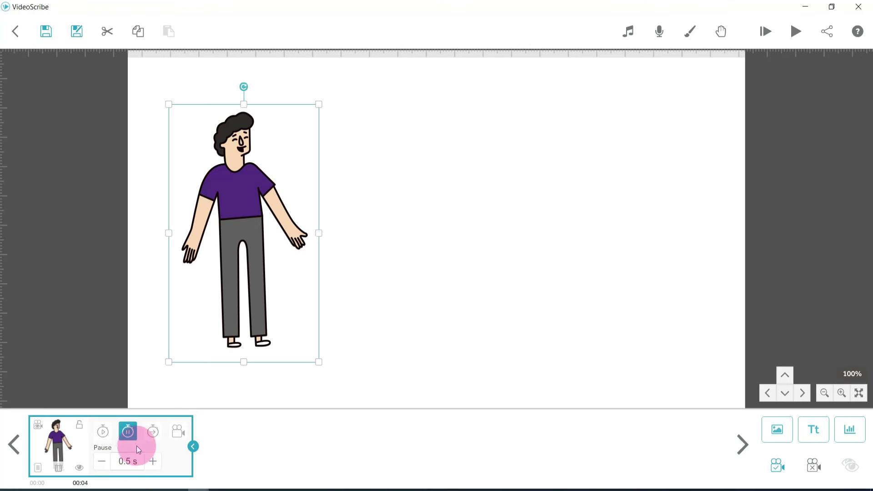
click(193, 447)
click(492, 249)
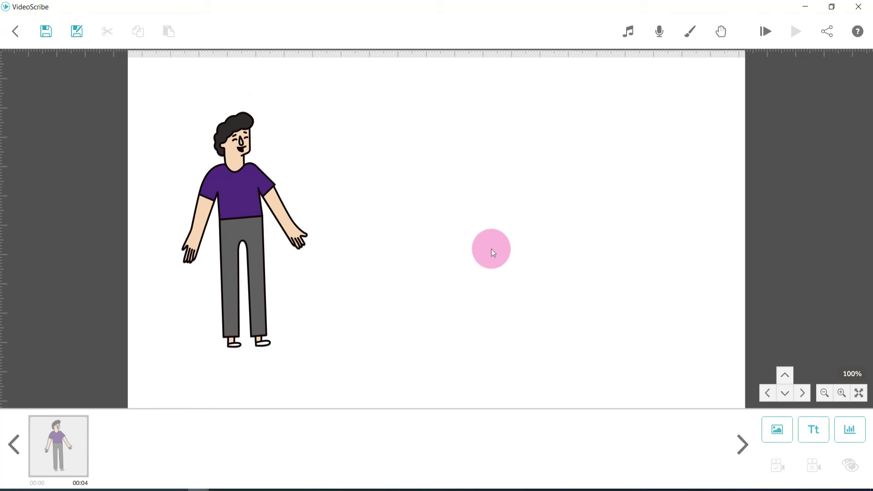
drag(246, 210, 264, 221)
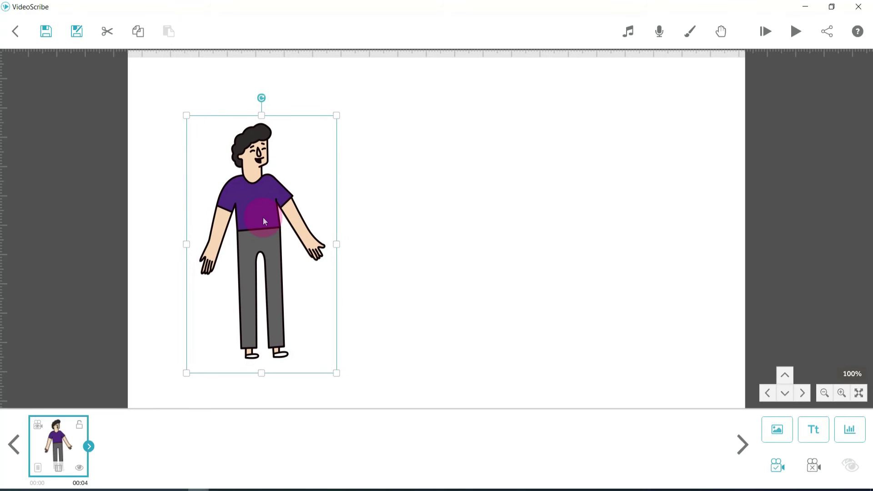
Start a new text element and browse the font list and extra font library without adding fonts
click(811, 430)
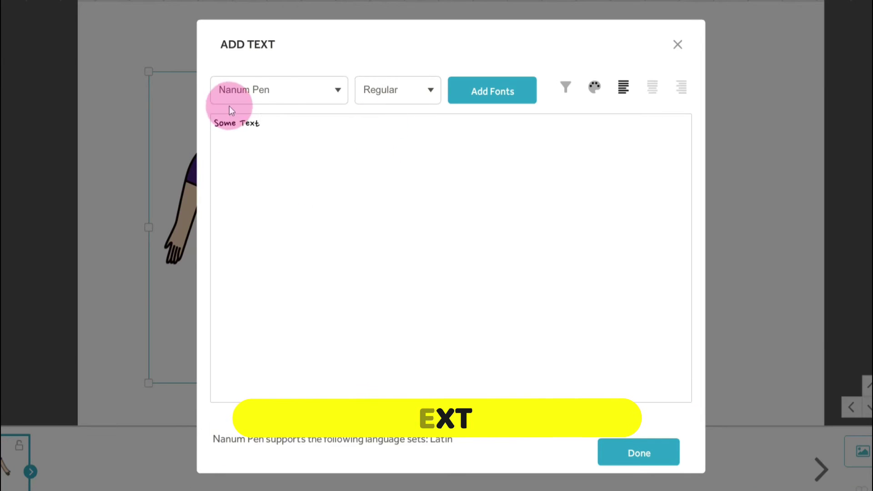
click(296, 135)
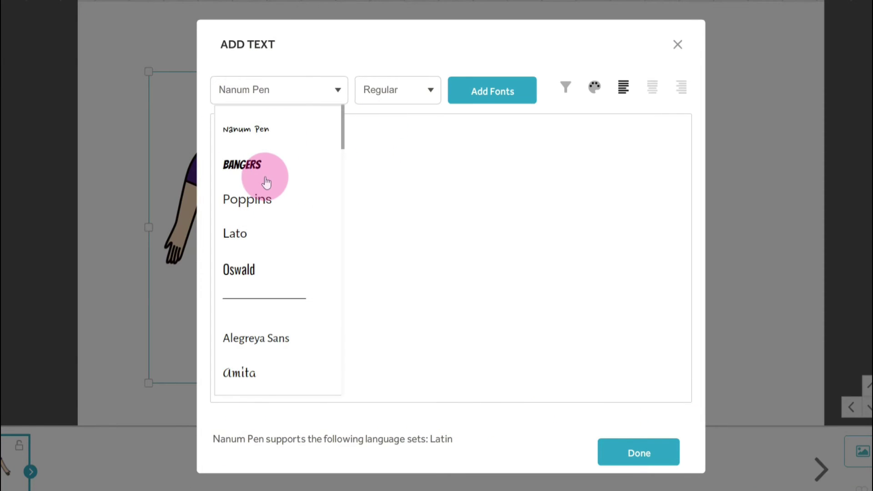
scroll(271, 172, down, 2)
scroll(278, 210, down, 2)
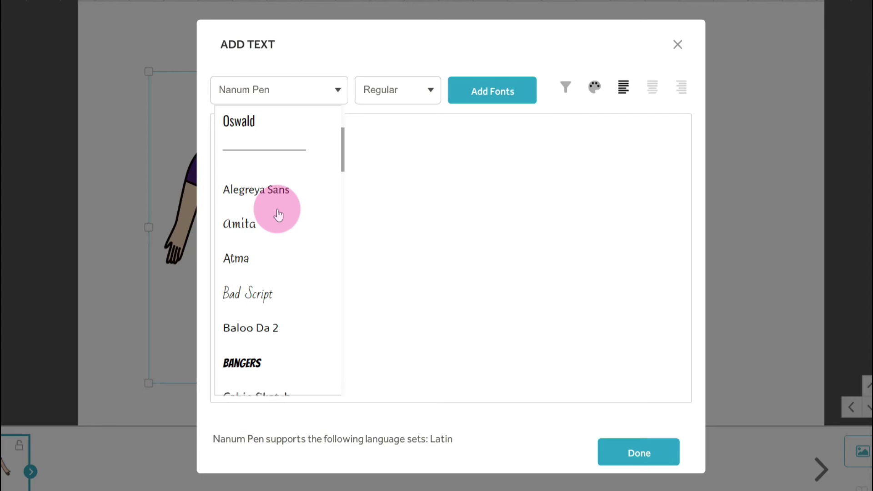
click(504, 42)
click(496, 93)
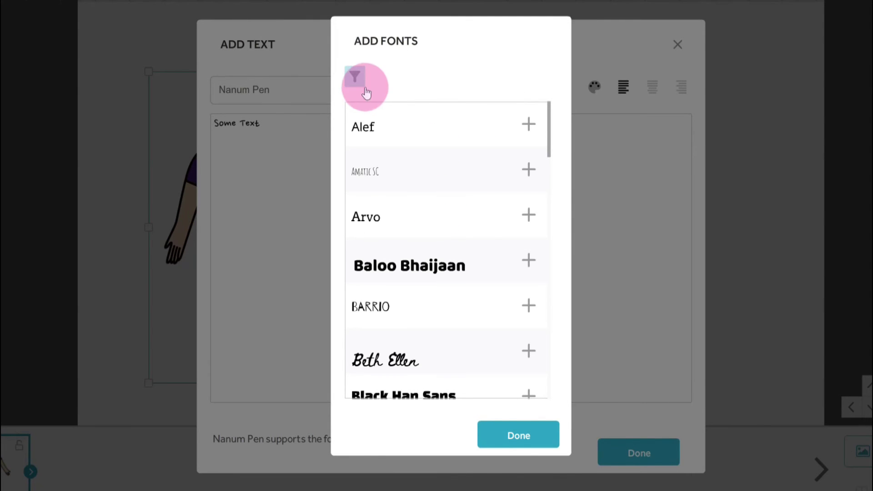
scroll(422, 193, down, 8)
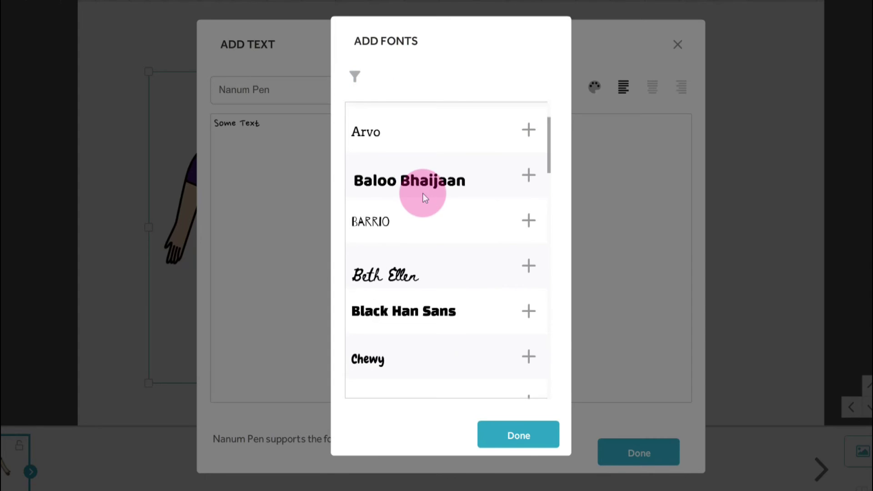
scroll(468, 291, down, 5)
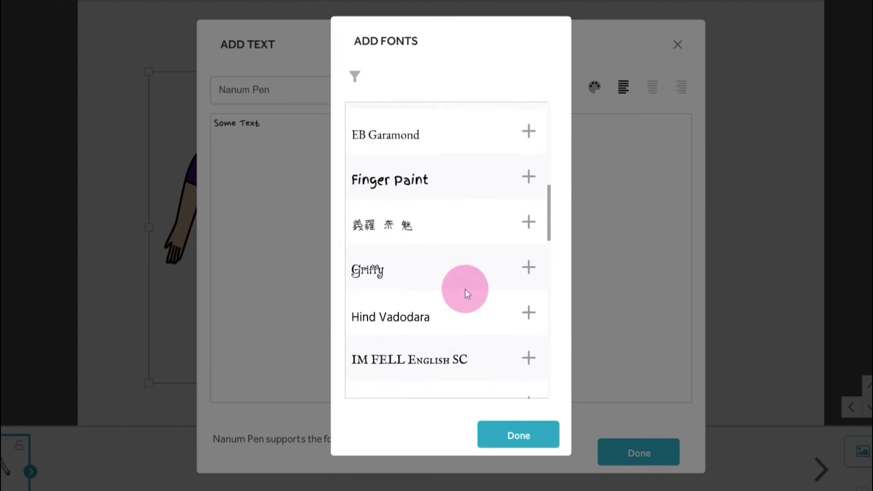
scroll(491, 359, up, 6)
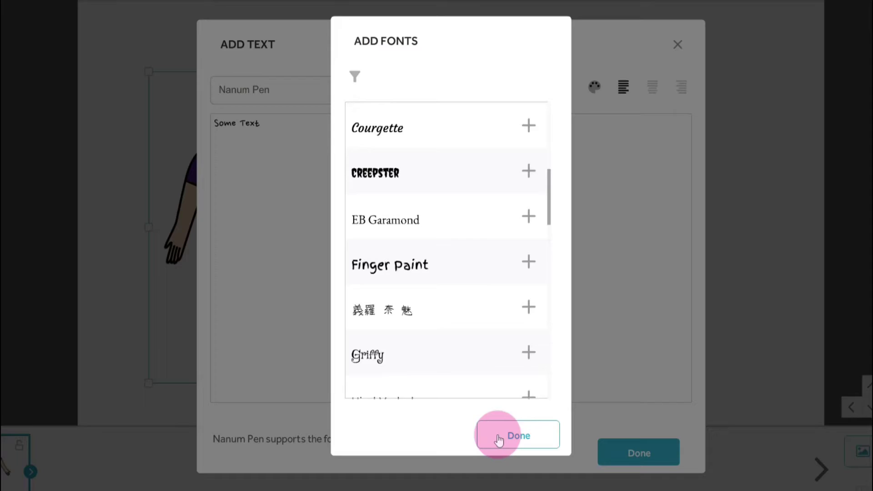
click(498, 436)
Set the SOME TEXT font to Bangers, keep it black, and add it to the canvas
click(274, 93)
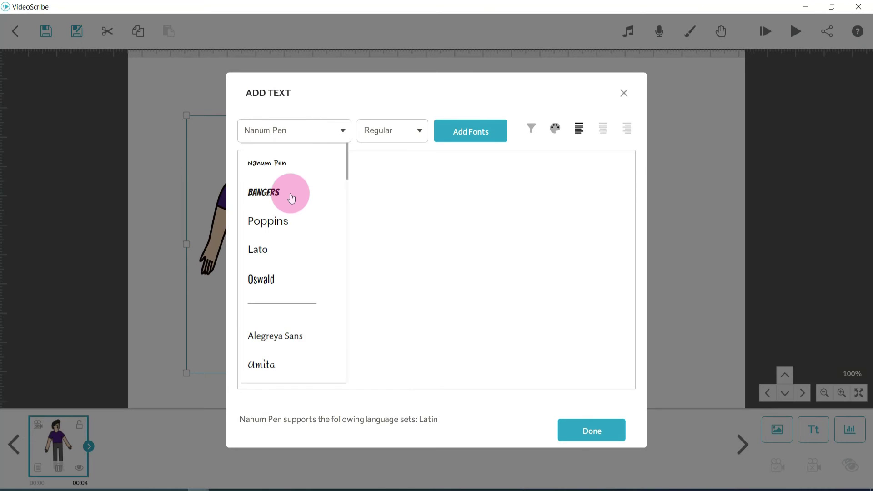
click(288, 193)
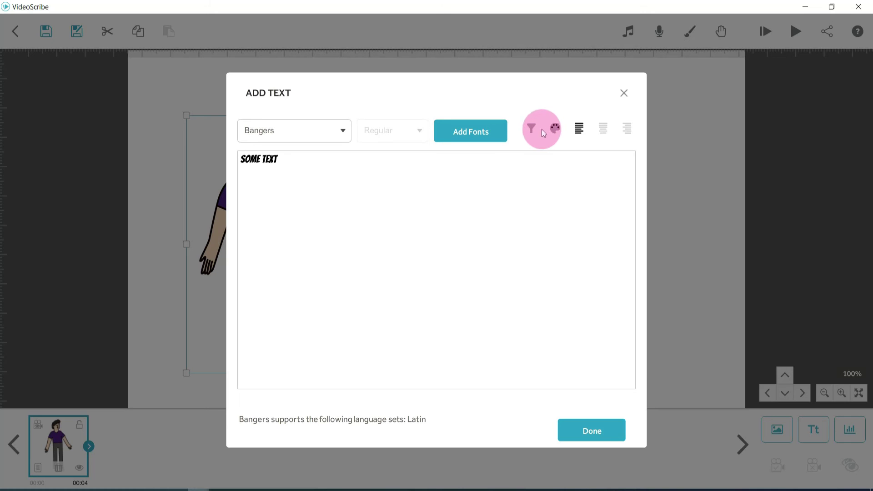
click(555, 128)
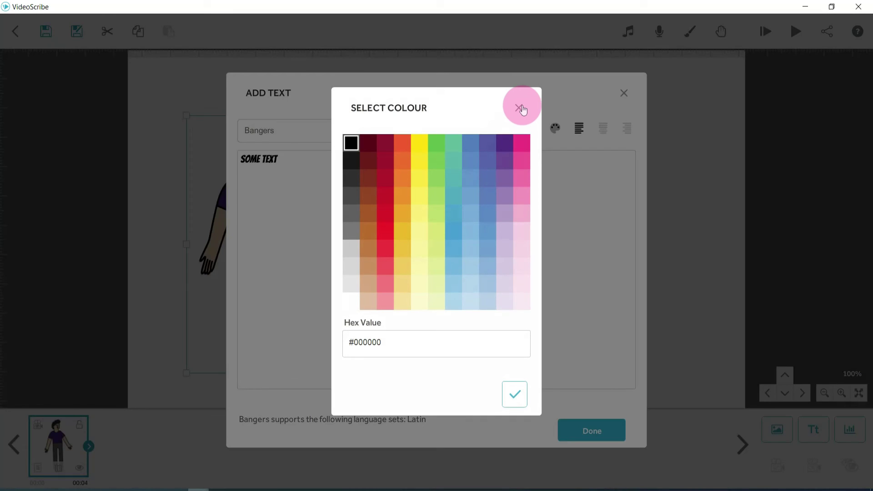
click(522, 108)
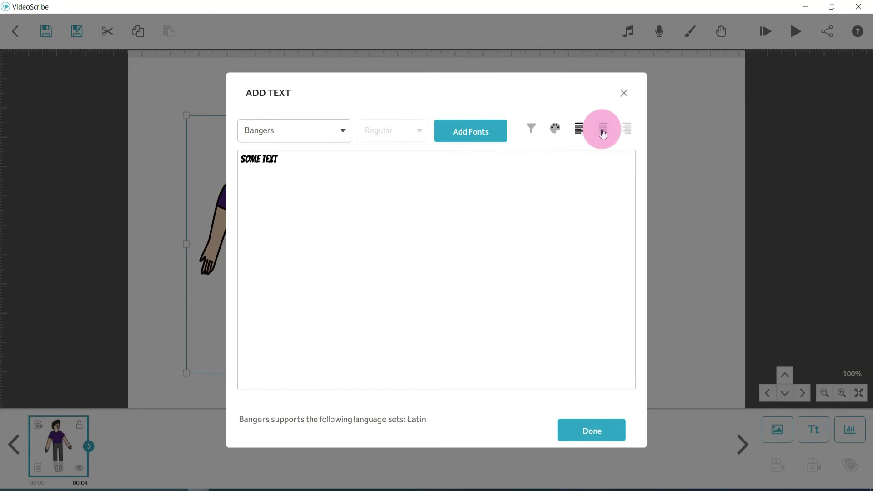
click(255, 162)
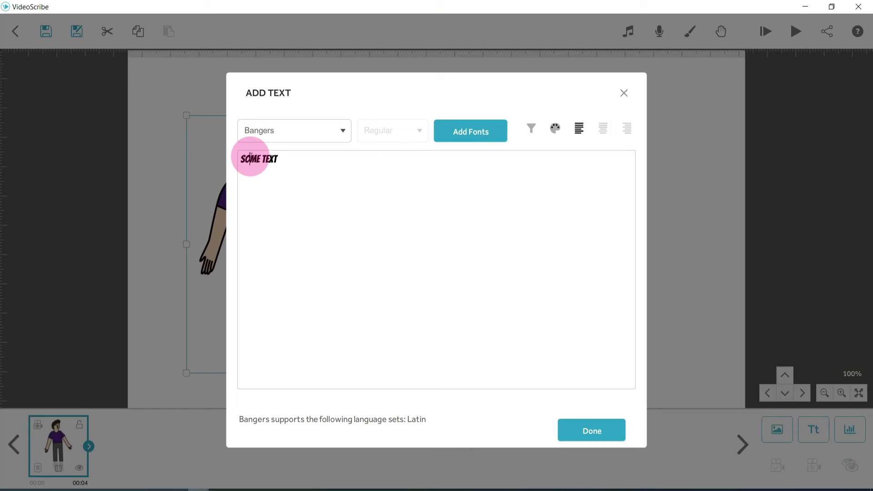
click(363, 177)
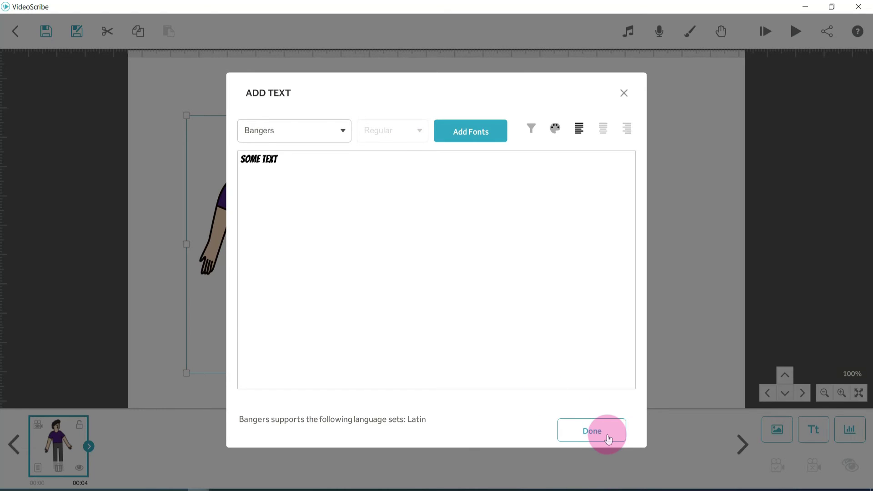
click(607, 436)
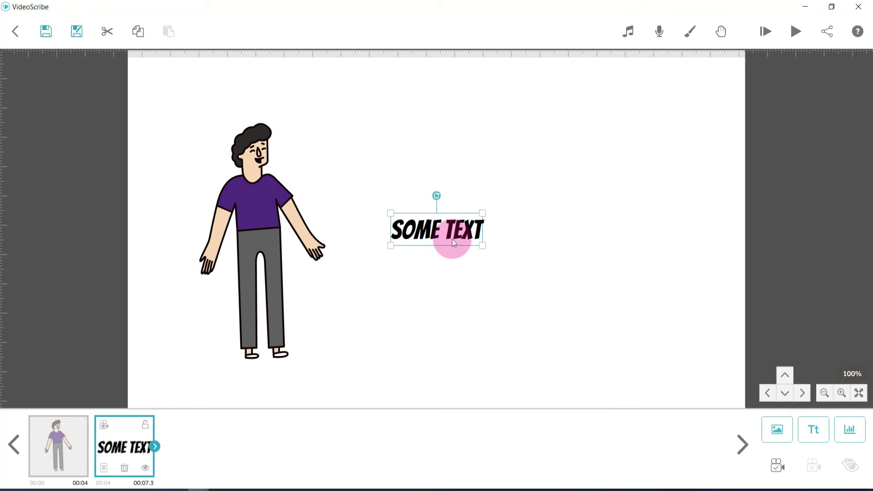
drag(485, 252, 501, 275)
drag(482, 234, 538, 164)
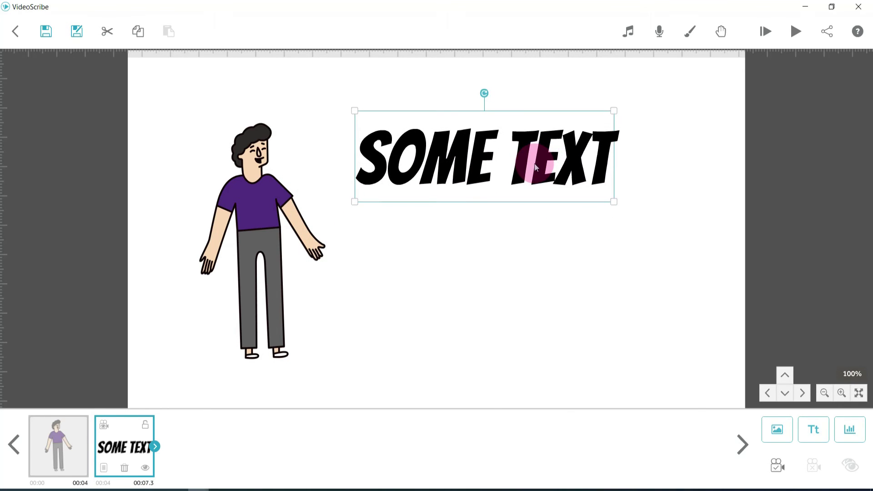
double_click(476, 167)
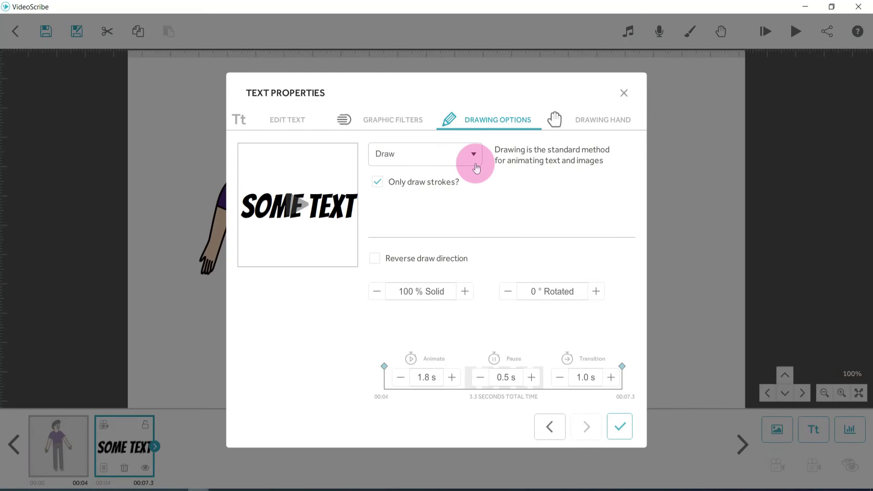
click(436, 159)
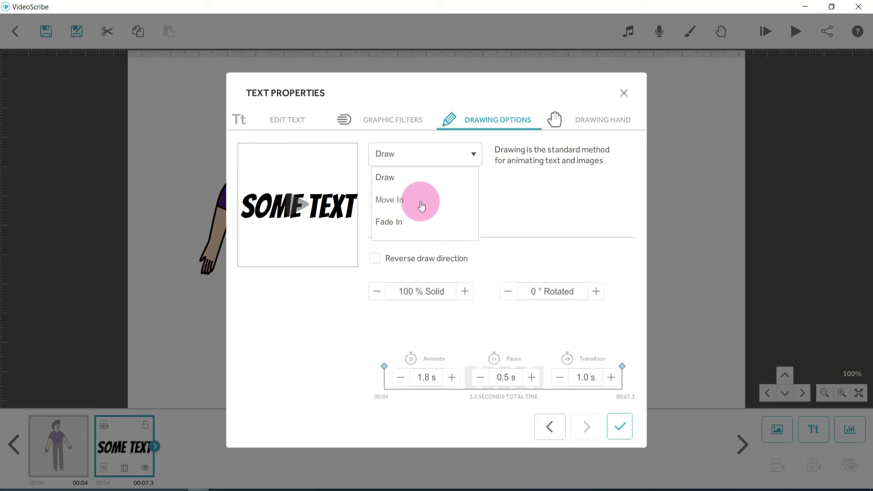
click(403, 222)
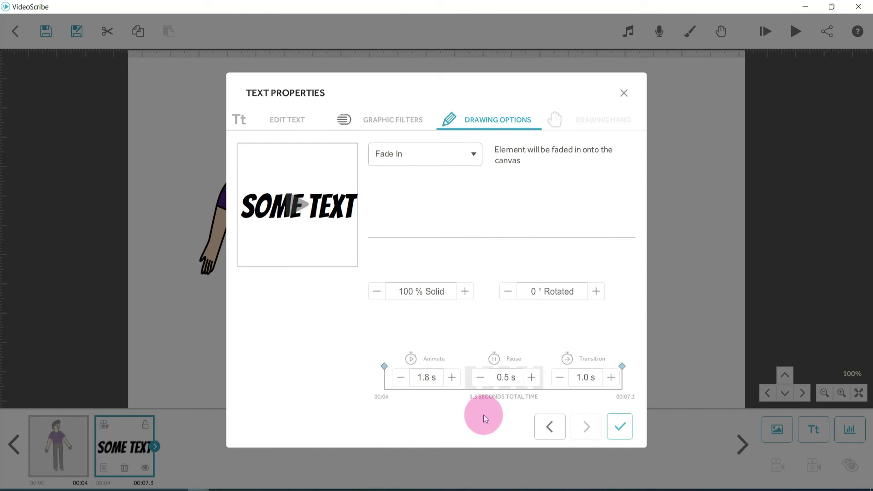
click(437, 154)
click(409, 185)
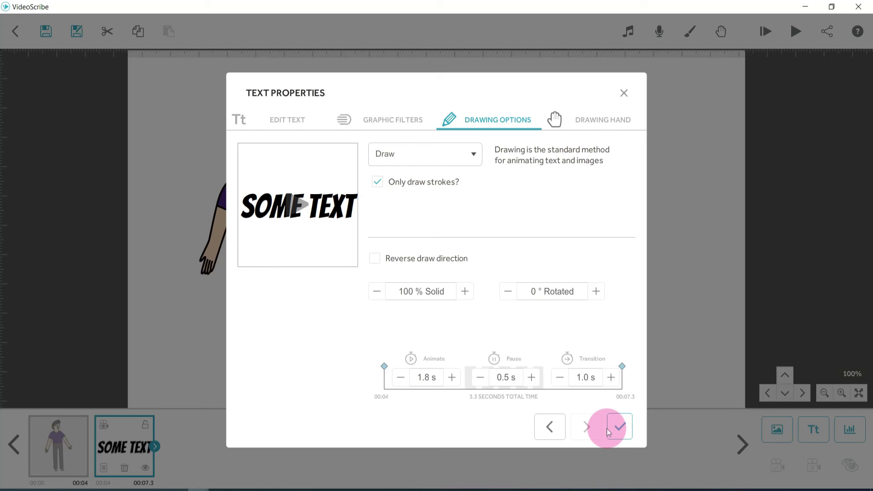
click(620, 426)
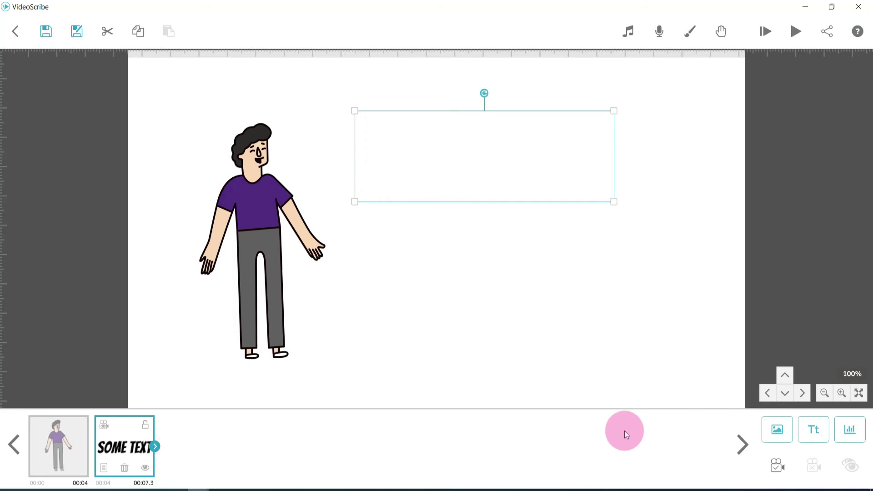
Zoom the SOME TEXT element's camera view in to 121% and set it as its camera position
right_click(476, 149)
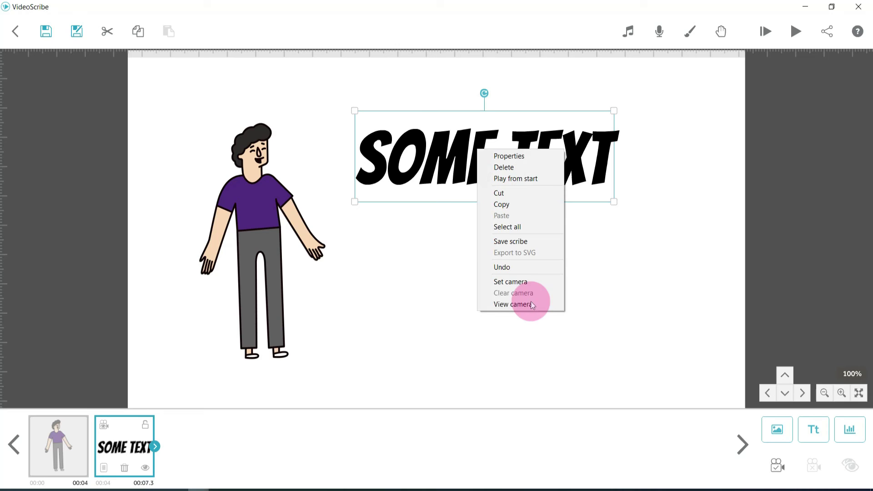
click(653, 326)
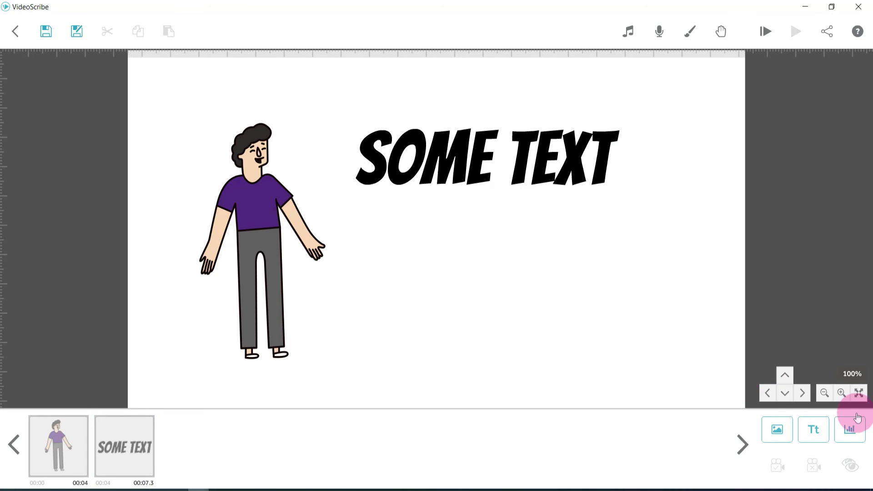
click(842, 394)
click(841, 394)
right_click(490, 153)
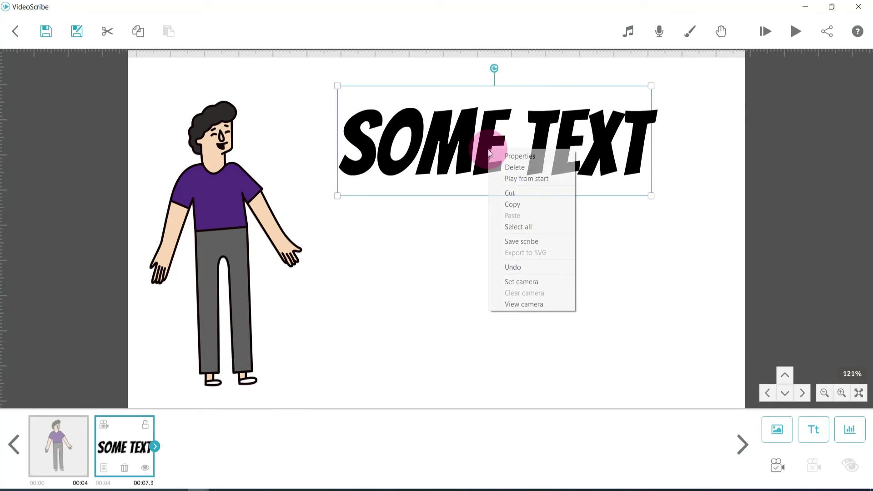
click(531, 285)
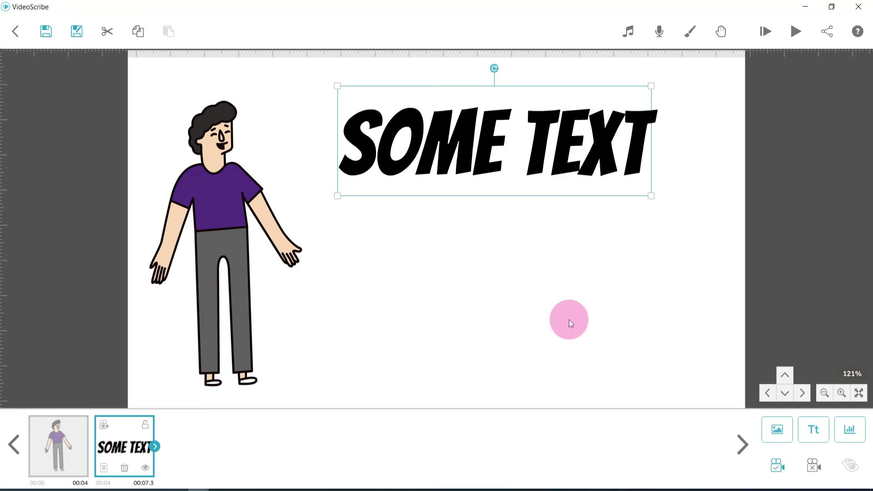
click(569, 320)
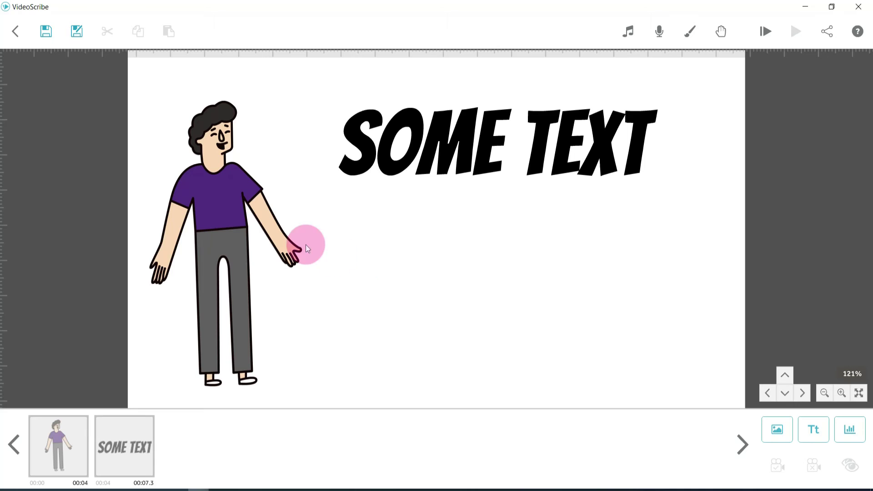
click(483, 137)
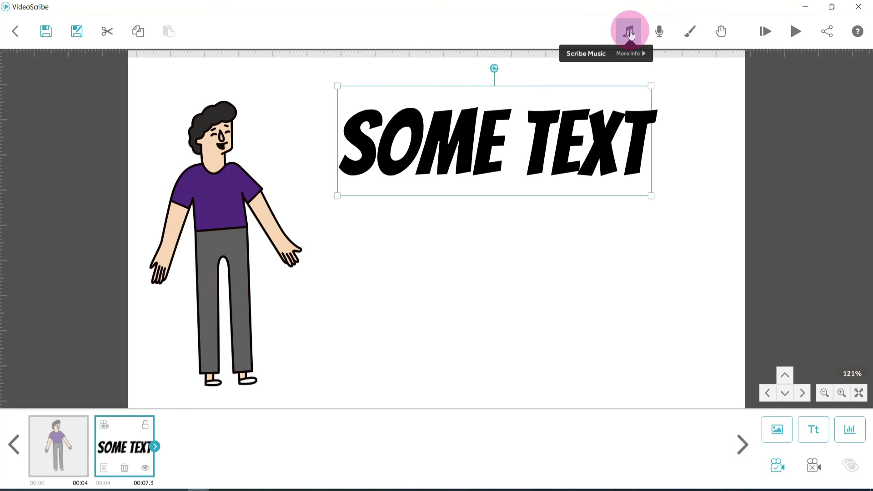
Add the Adrenaline Junkie music track and preview the full scribe playback
click(496, 48)
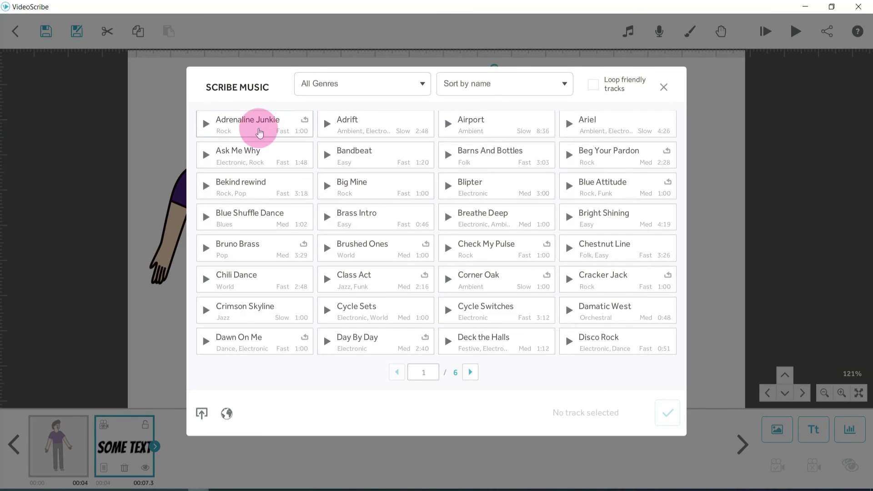
click(250, 122)
click(666, 413)
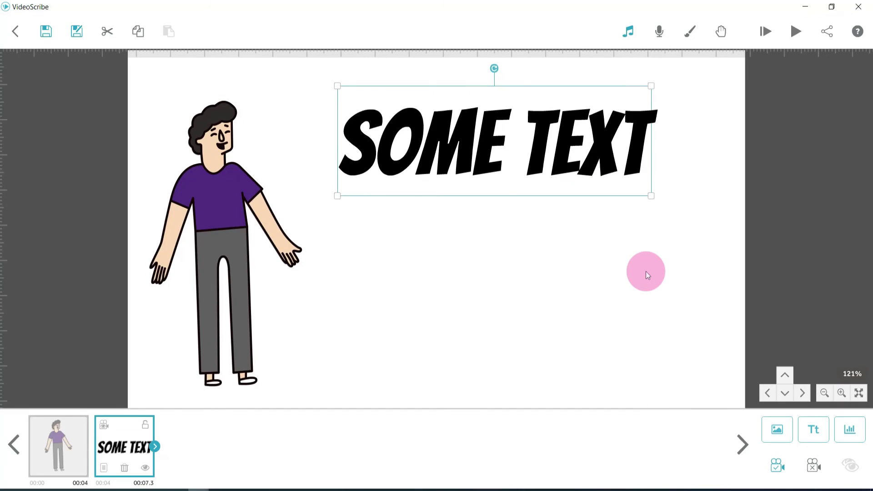
click(755, 38)
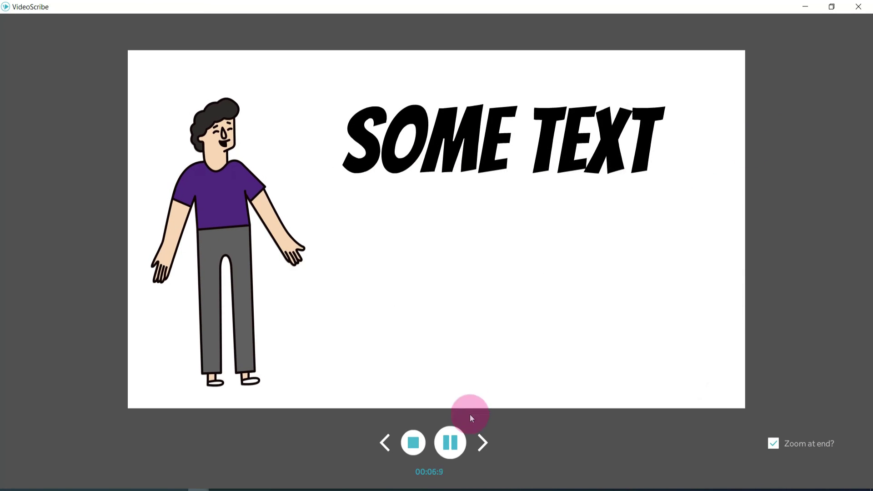
click(413, 444)
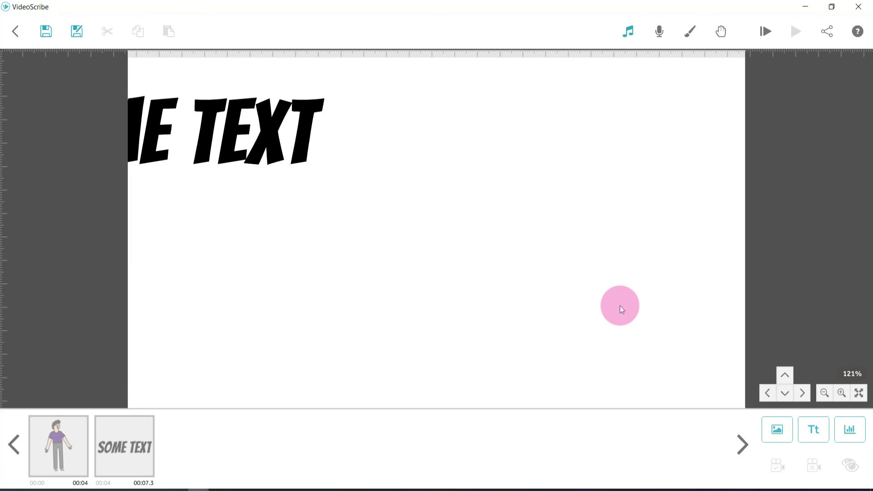
click(831, 392)
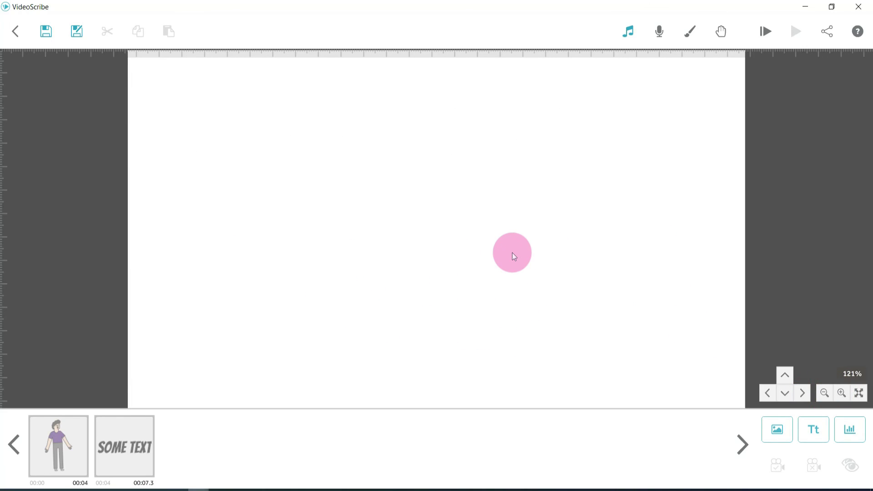
click(789, 436)
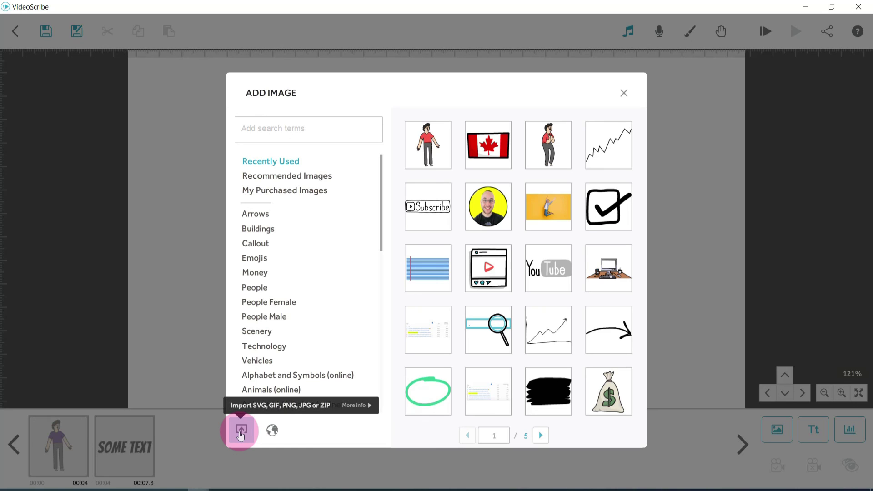
click(242, 429)
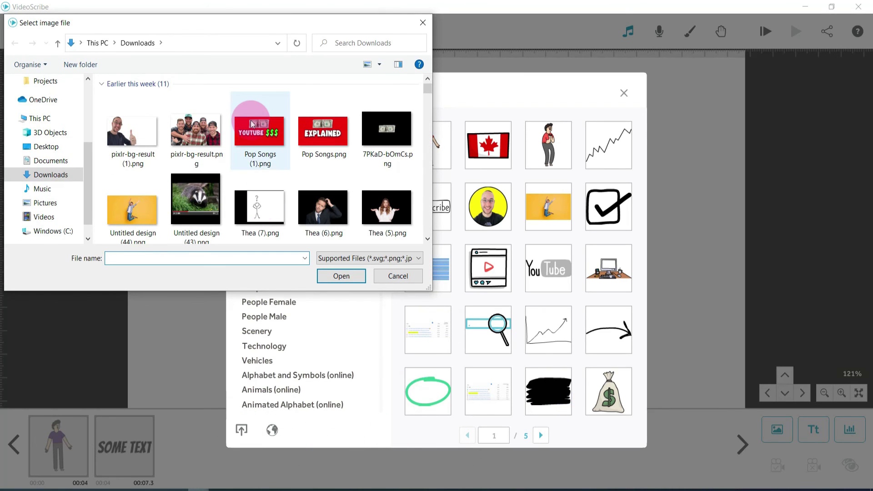
scroll(349, 162, down, 2)
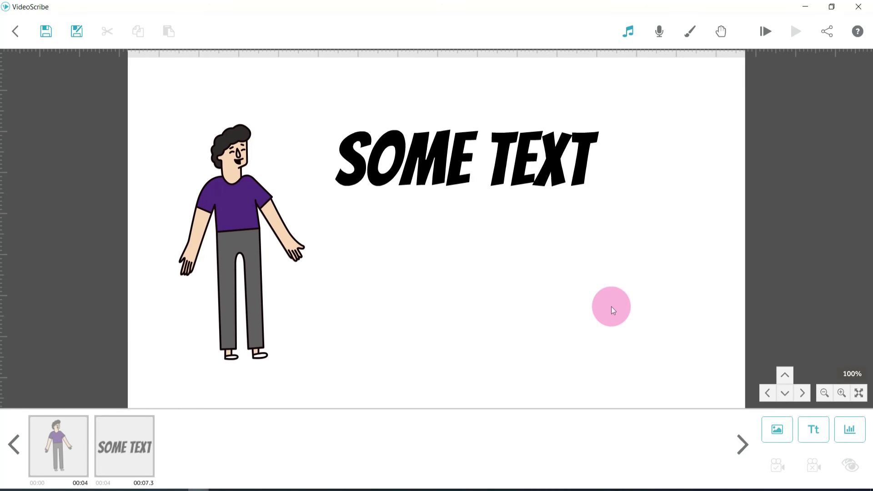
click(828, 33)
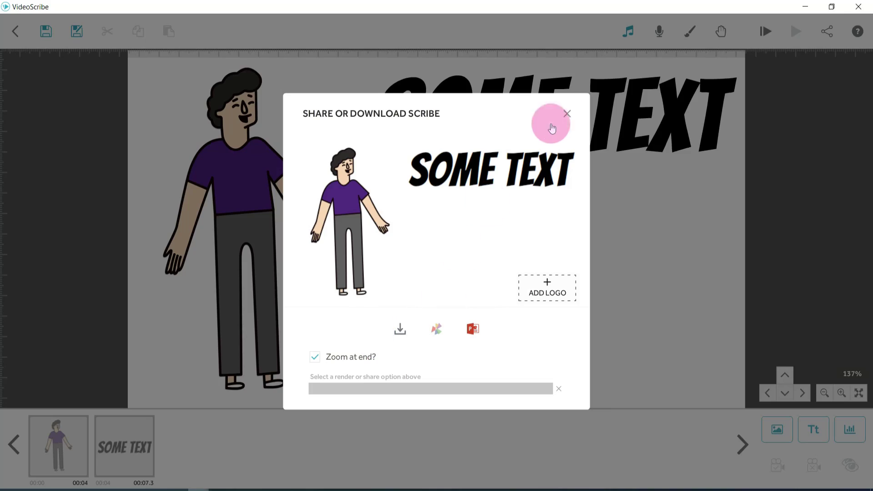
click(567, 114)
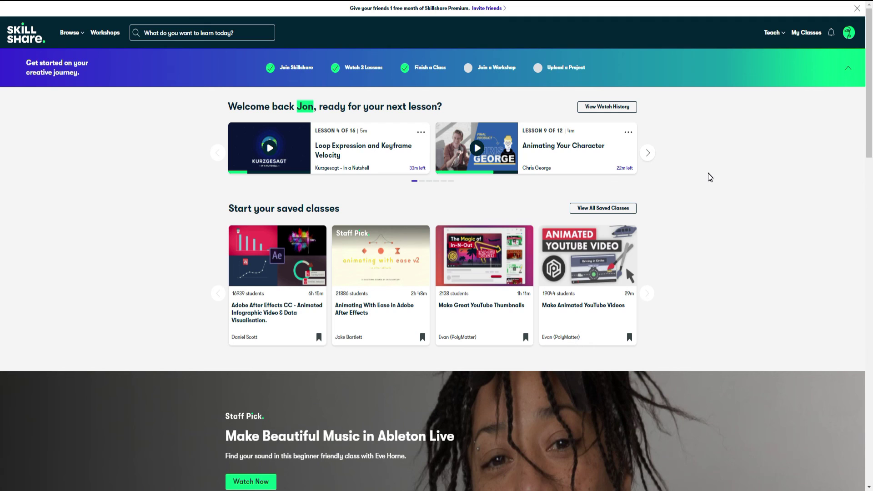
Search Skillshare for 'videoscribe' and scroll through the 19 class results
scroll(711, 178, down, 3)
scroll(711, 187, down, 5)
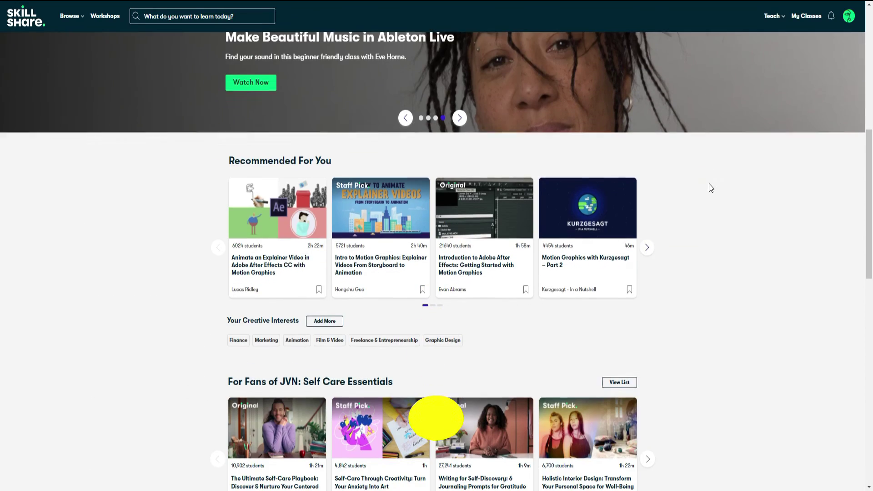
scroll(711, 187, down, 3)
scroll(711, 187, down, 2)
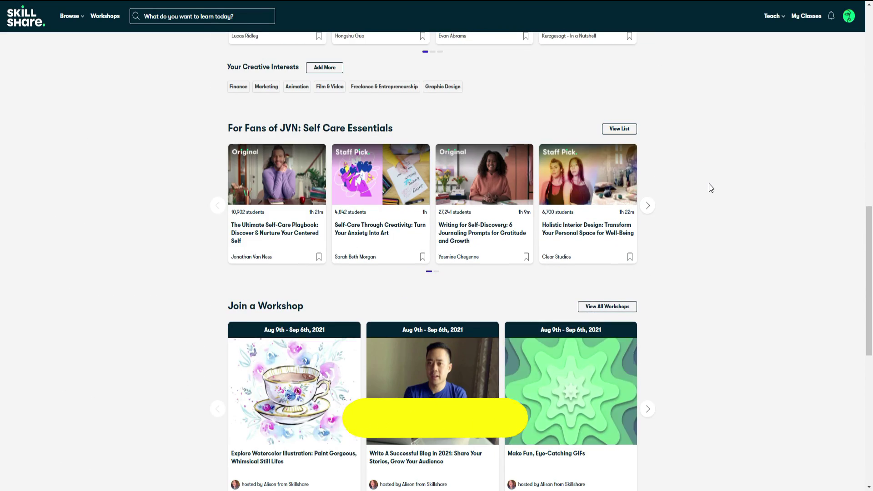
click(239, 19)
text(videoscribe)
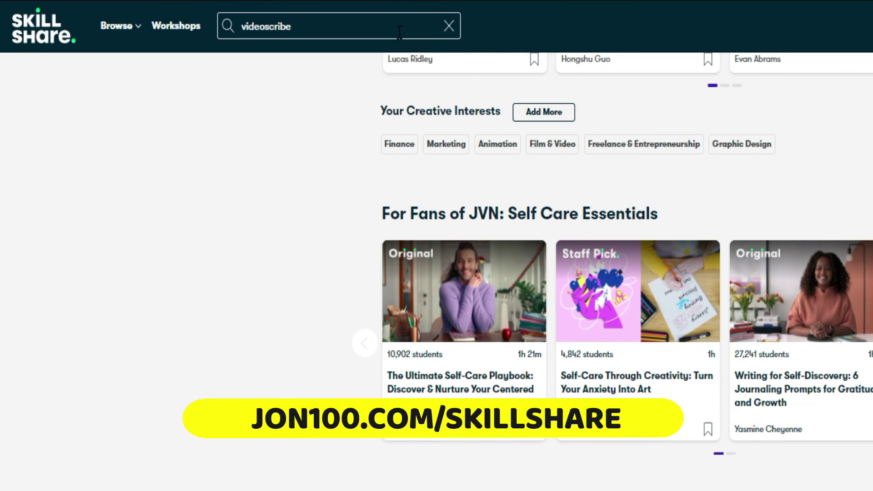
key(Return)
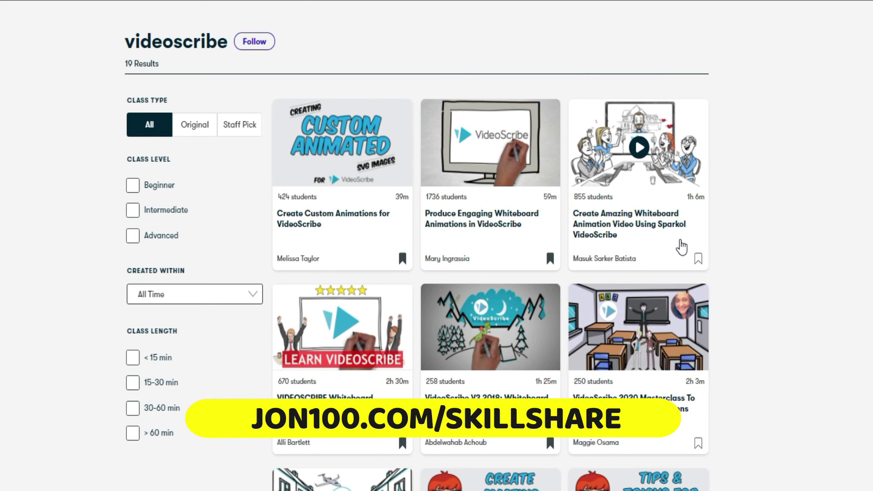
scroll(681, 247, down, 10)
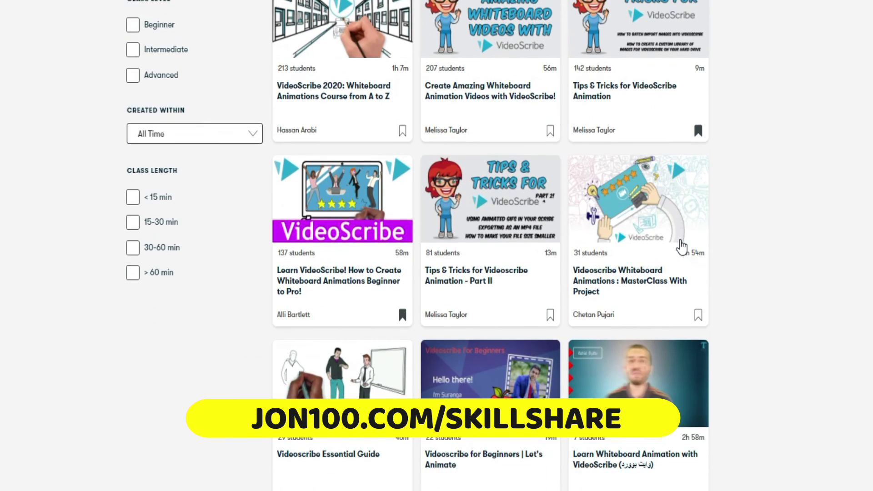
scroll(682, 247, down, 5)
scroll(682, 247, up, 7)
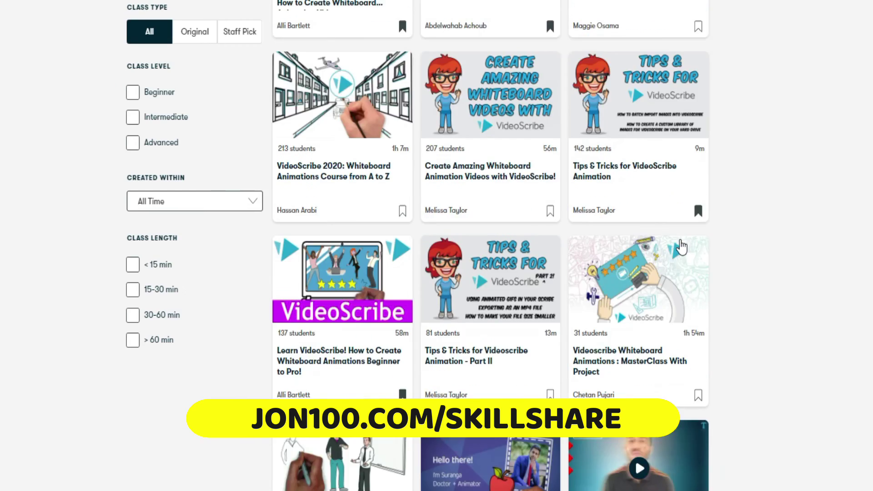